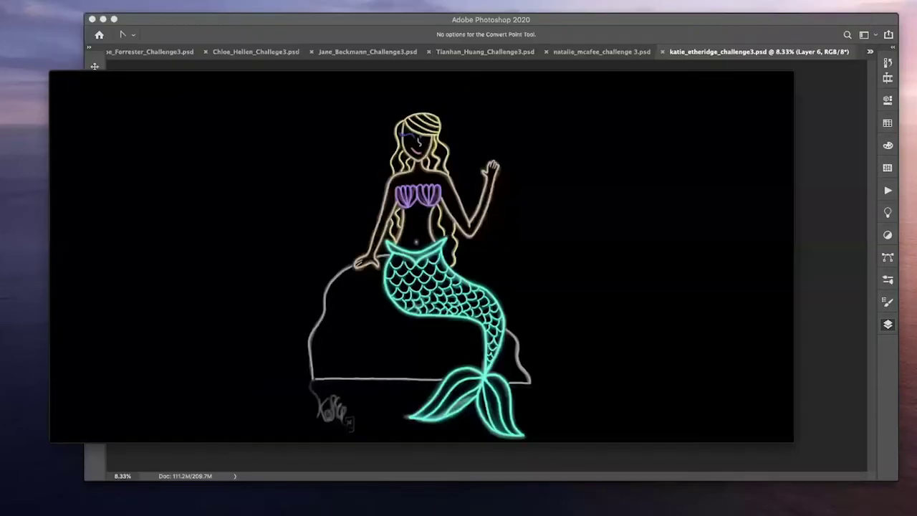
- Play the neon mermaid animation in QuickTime, then replay it twice from the start
{"action": "mouse_move", "coordinate": [508, 151]}
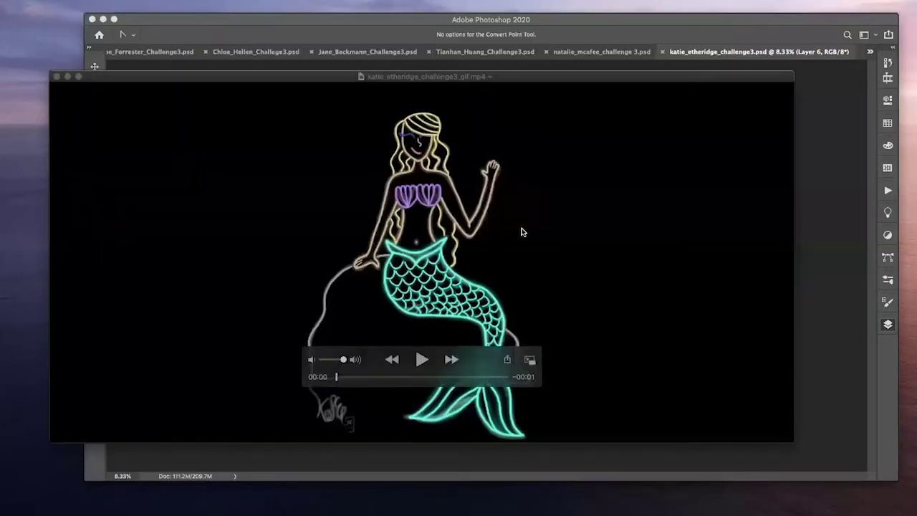
{"action": "left_click", "coordinate": [422, 360]}
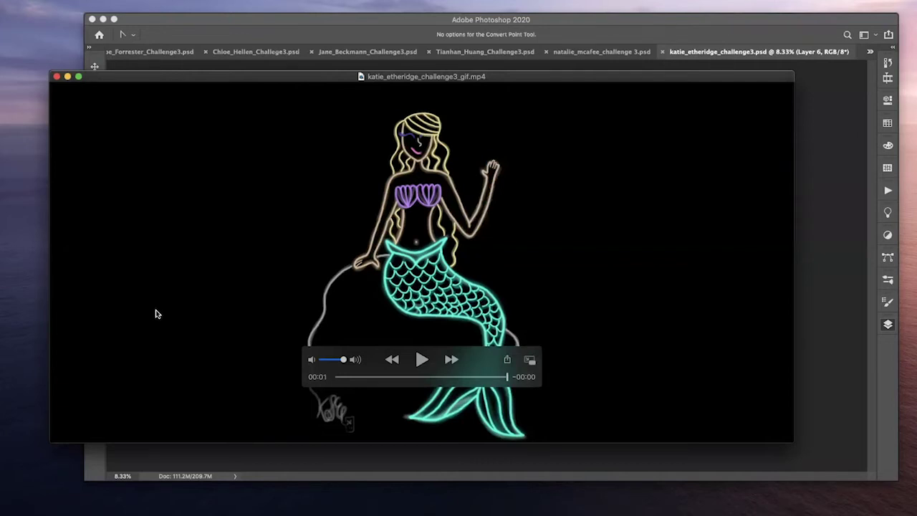
{"action": "left_click", "coordinate": [422, 362]}
{"action": "left_click", "coordinate": [422, 360]}
- Close the video and widen the canvas to 24 inches, anchored on the left
{"action": "left_click", "coordinate": [57, 77]}
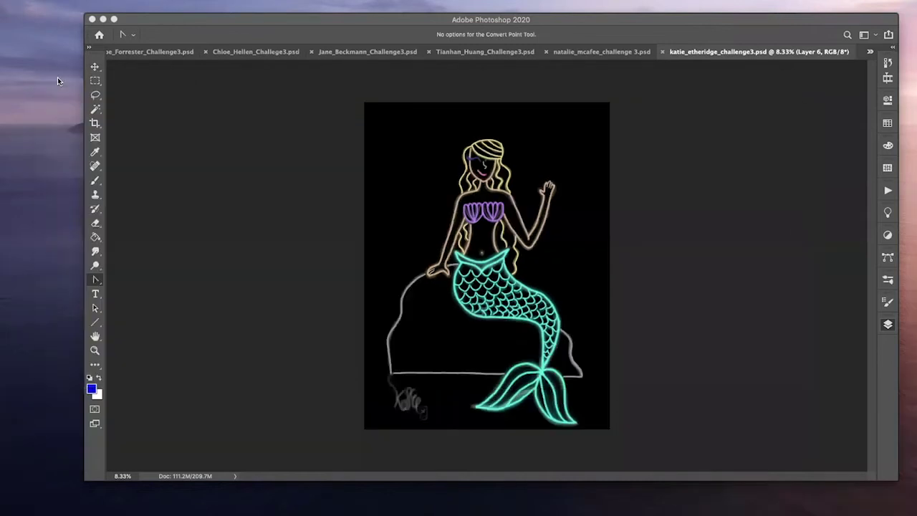
{"action": "left_click", "coordinate": [114, 19]}
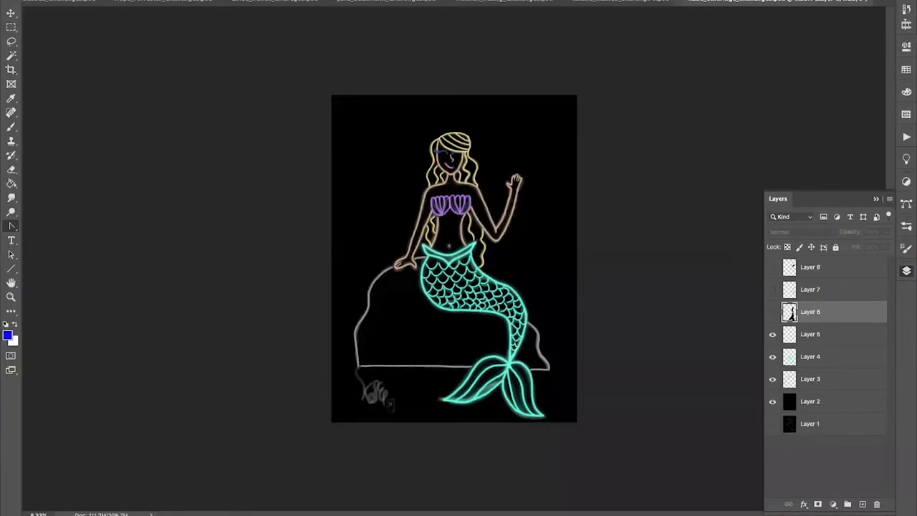
{"action": "left_click", "coordinate": [162, 1]}
{"action": "left_click", "coordinate": [166, 50]}
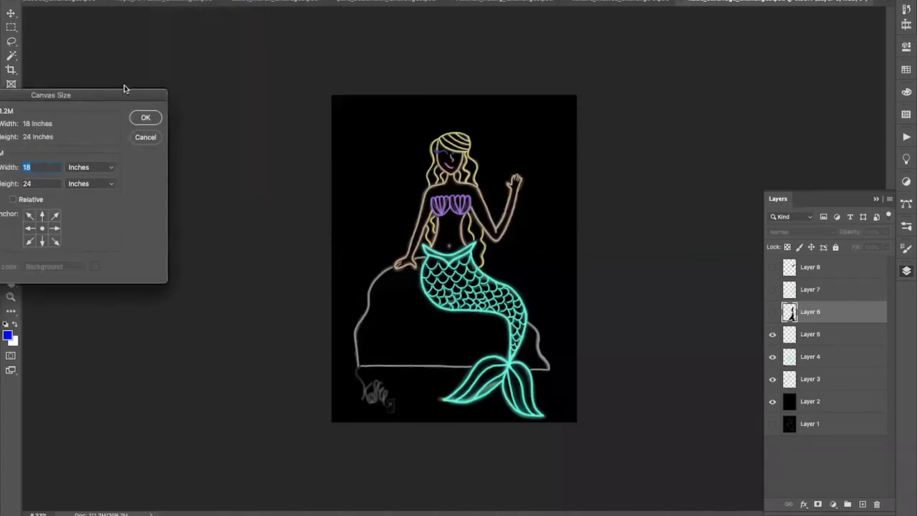
{"action": "left_click", "coordinate": [126, 203]}
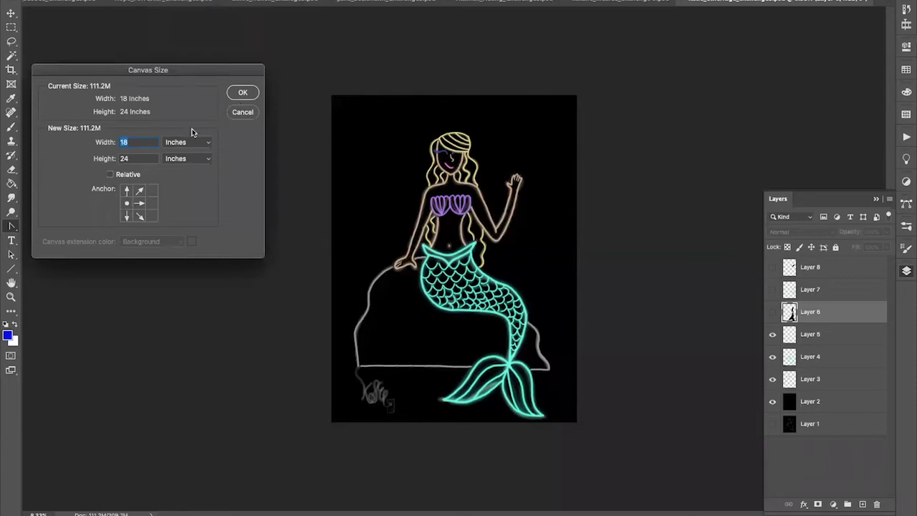
{"action": "double_click", "coordinate": [133, 142]}
{"action": "key", "text": "BackSpace"}
{"action": "type", "text": "24"}
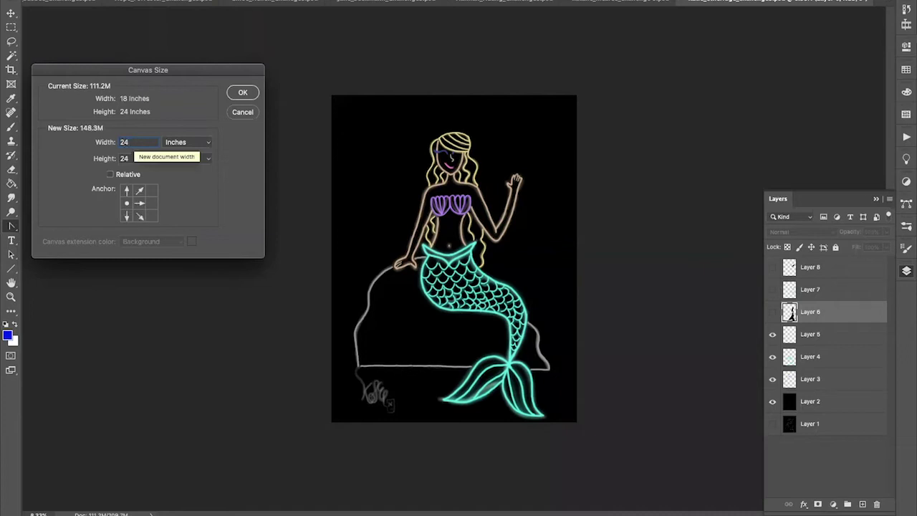
{"action": "left_click", "coordinate": [240, 94]}
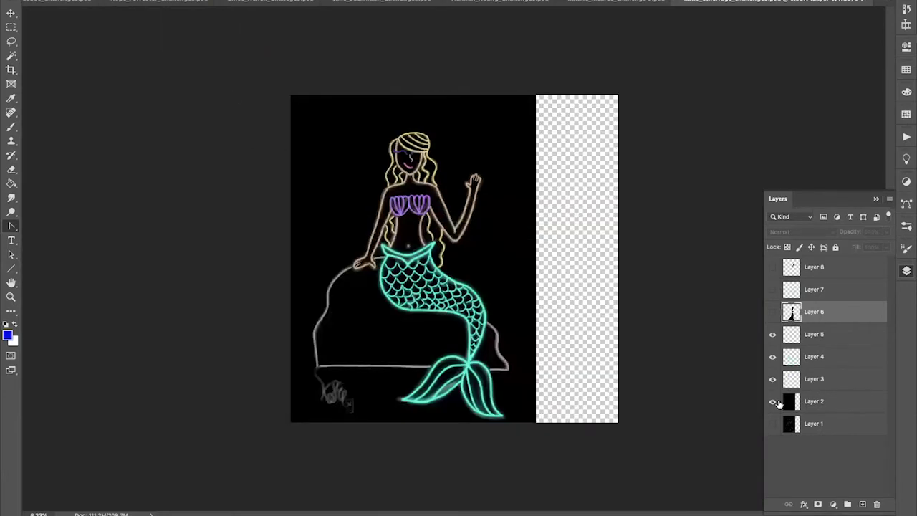
- Fill the new strip black on Layer 2, then undo back to the original canvas
{"action": "left_click", "coordinate": [807, 404]}
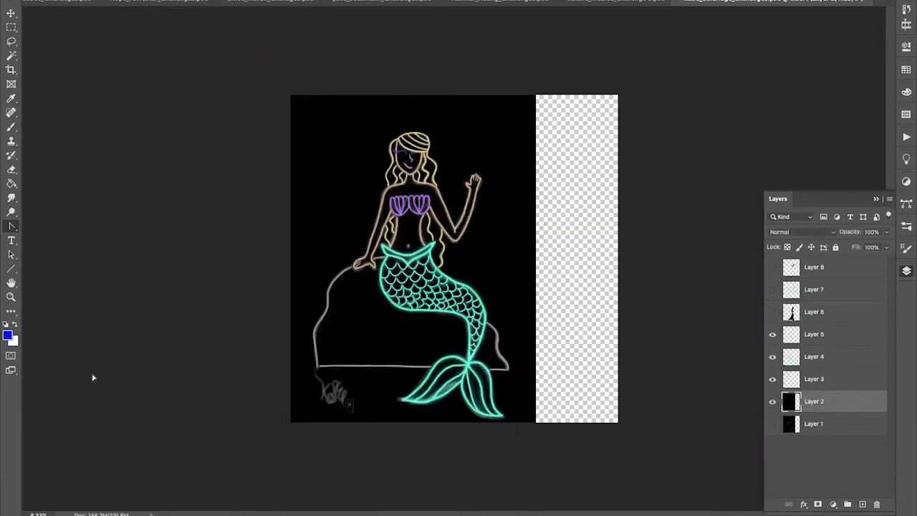
{"action": "left_click", "coordinate": [6, 325]}
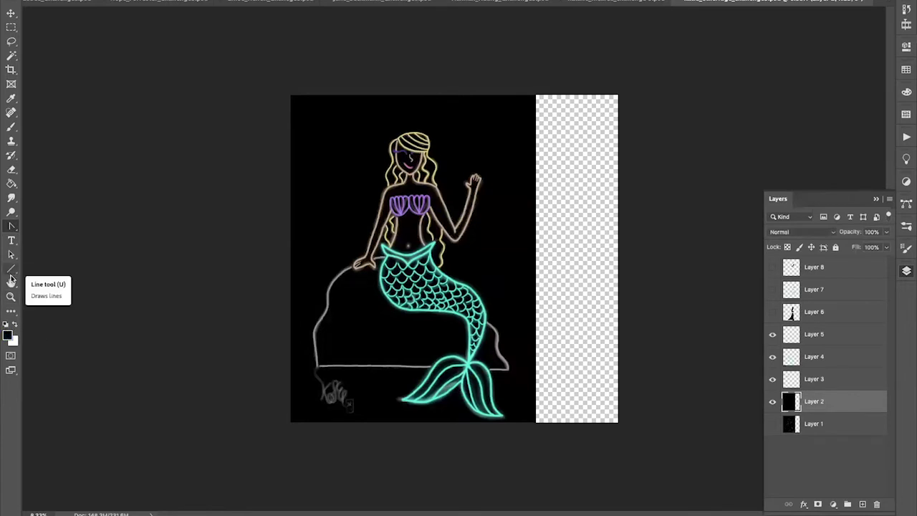
{"action": "key", "text": "g"}
{"action": "left_click", "coordinate": [560, 266]}
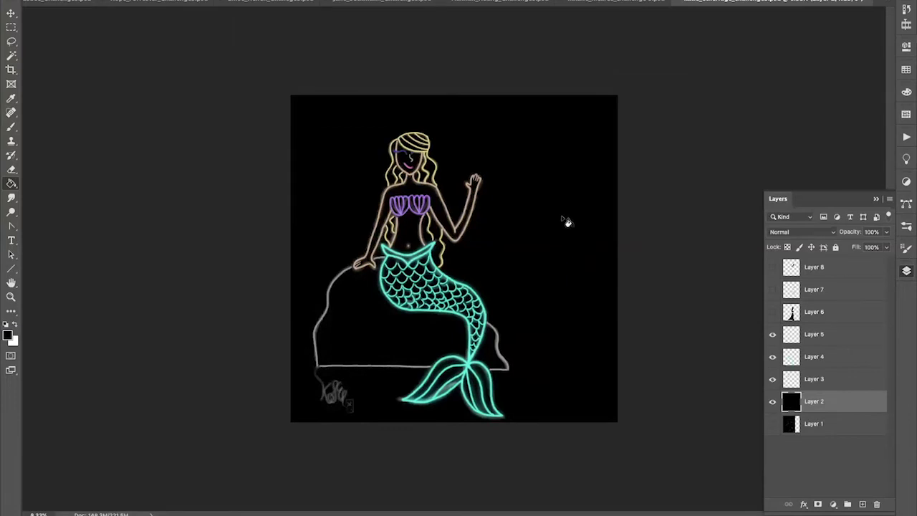
{"action": "key", "text": "ctrl+z"}
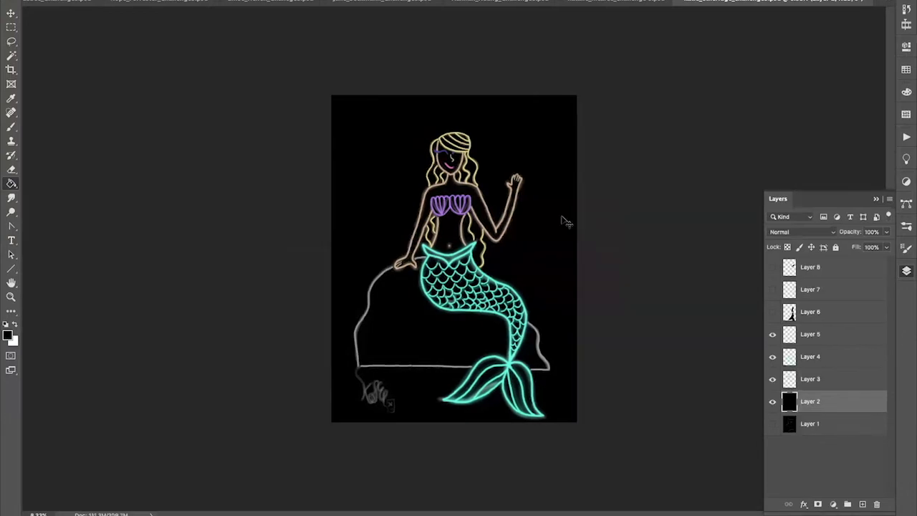
{"action": "left_click", "coordinate": [11, 12]}
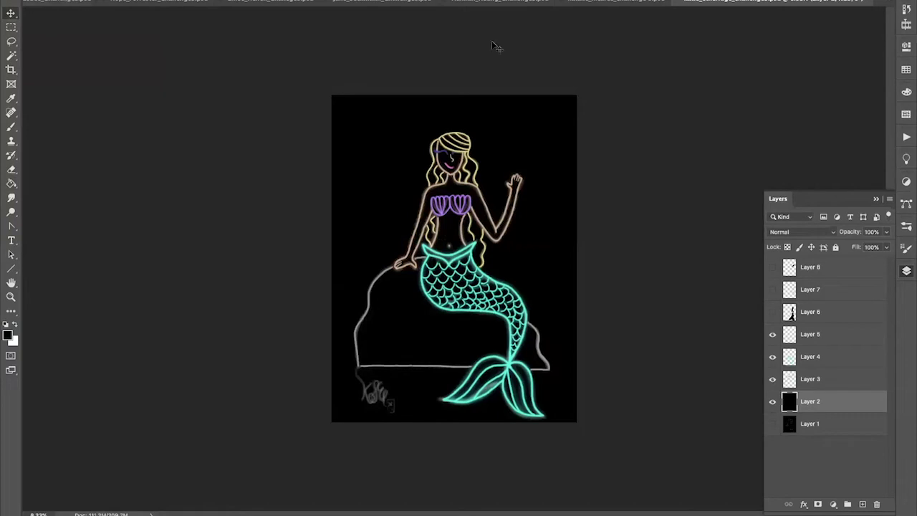
{"action": "left_click", "coordinate": [39, 3]}
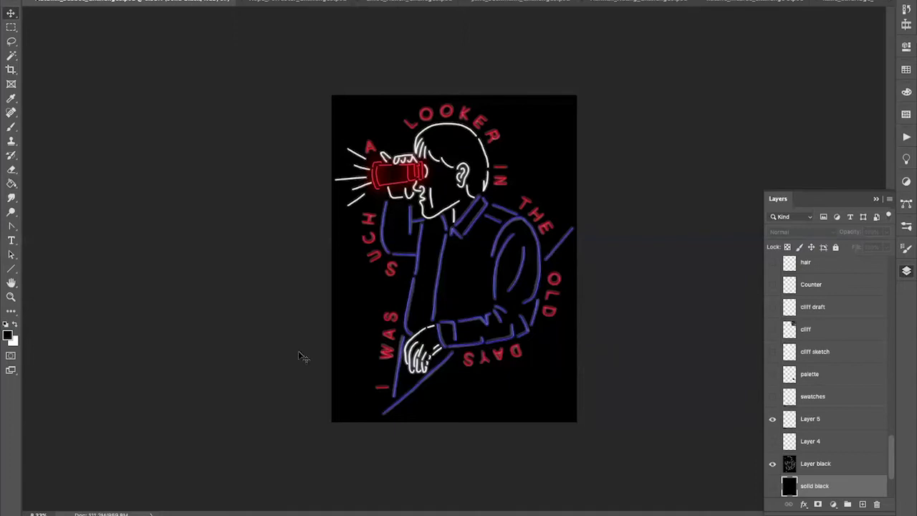
{"action": "key", "text": "ctrl+shift+Tab"}
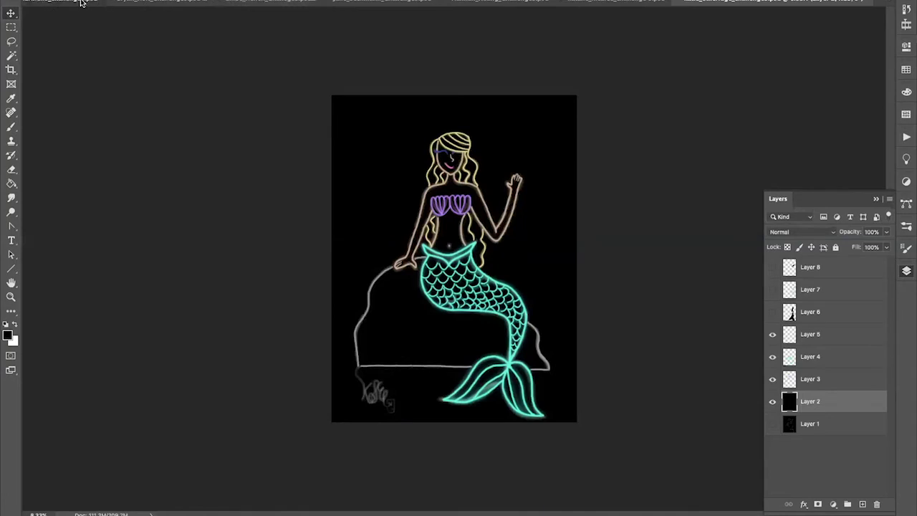
{"action": "left_click", "coordinate": [82, 3]}
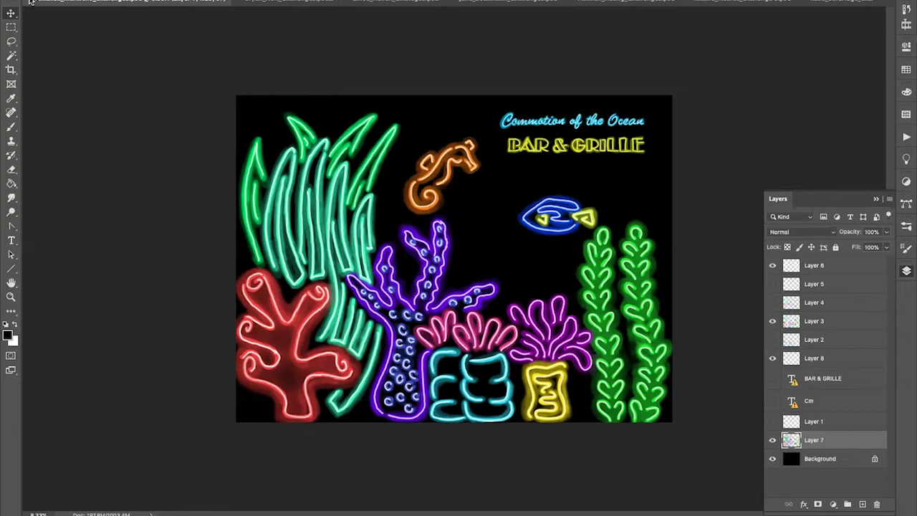
{"action": "key", "text": "ctrl+shift+Tab"}
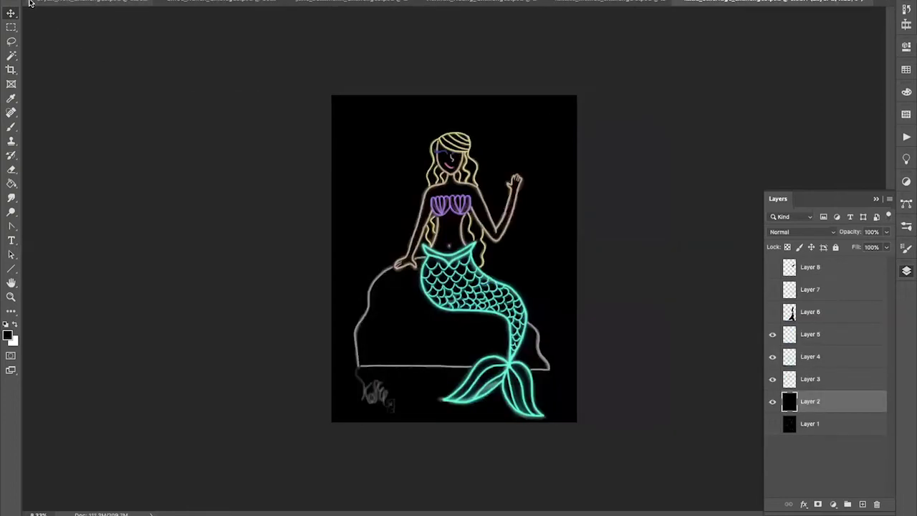
- Review the Viva Las Vegas neon artwork, then move on to the Happy Heart Day document
{"action": "left_click", "coordinate": [77, 2]}
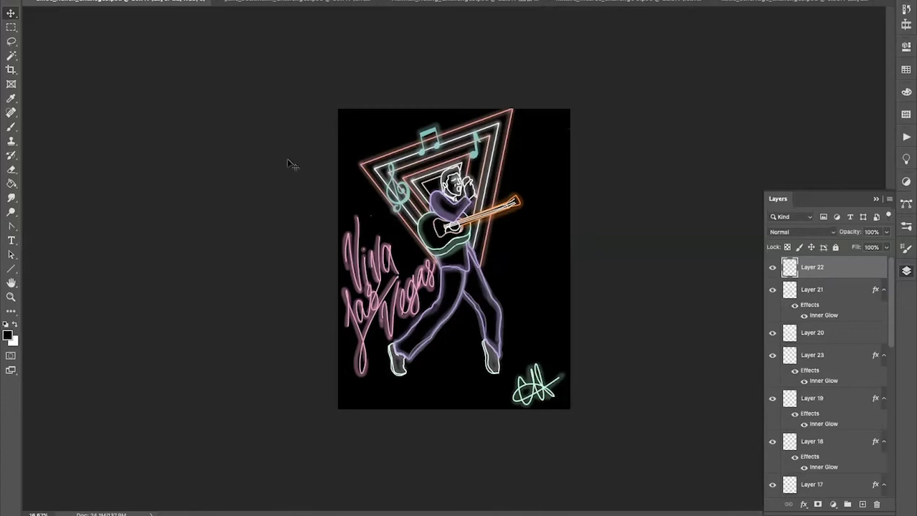
{"action": "left_click", "coordinate": [287, 3]}
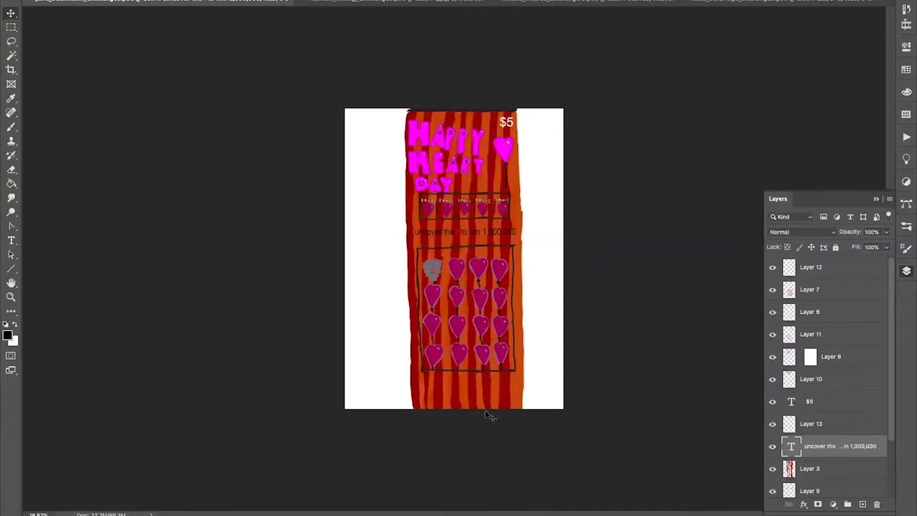
- Brush grey over more of the top-left heart on the scratch card
{"action": "left_click_drag", "start_coordinate": [432, 268], "coordinate": [435, 275]}
- Close the mermaid document without saving
{"action": "left_click", "coordinate": [28, 3]}
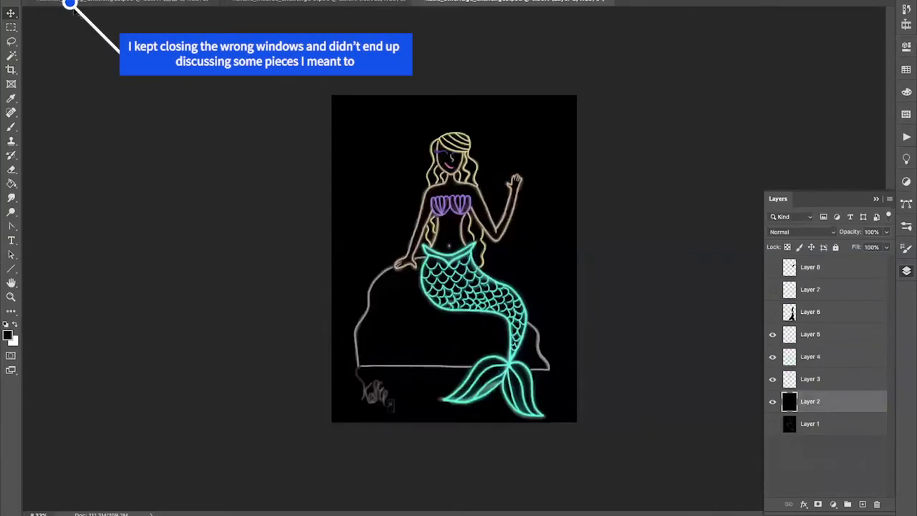
{"action": "left_click", "coordinate": [435, 2]}
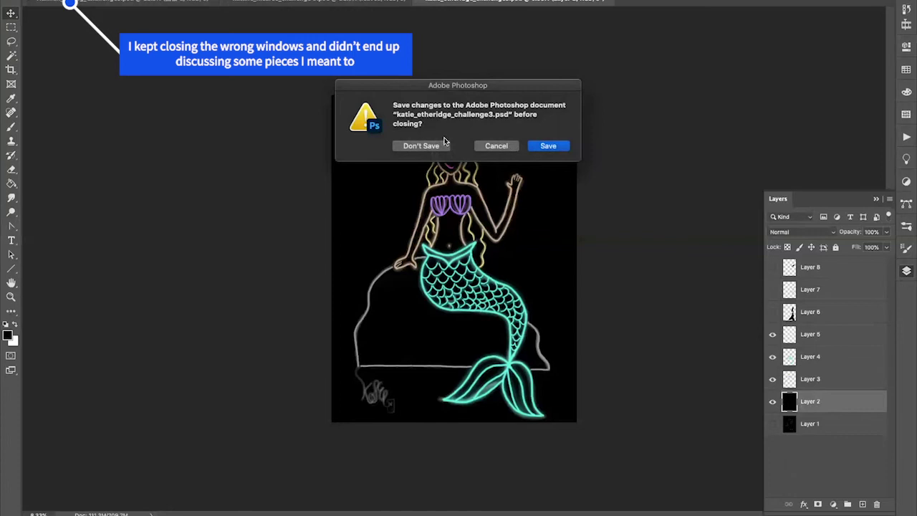
{"action": "left_click", "coordinate": [430, 146]}
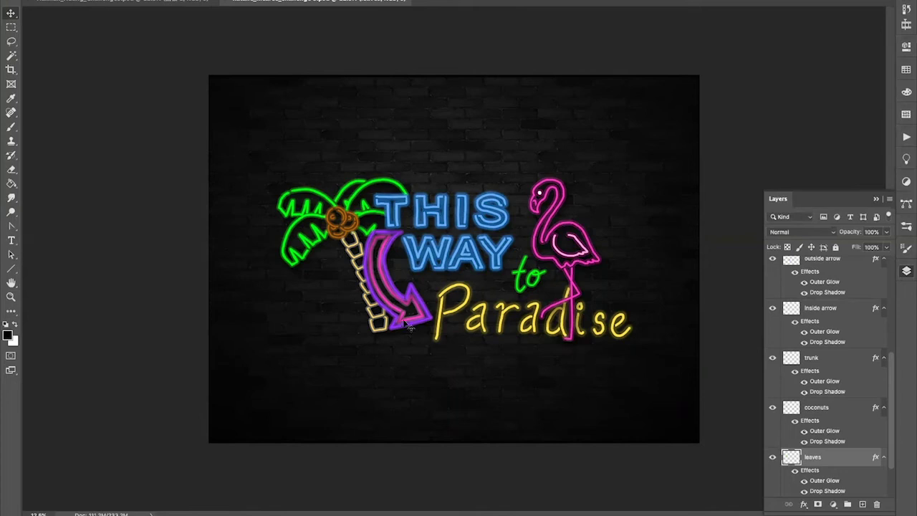
- Zoom into the sign and hide both arrows, the trunk, coconuts and palm leaves layers
{"action": "key", "text": "ctrl+plus"}
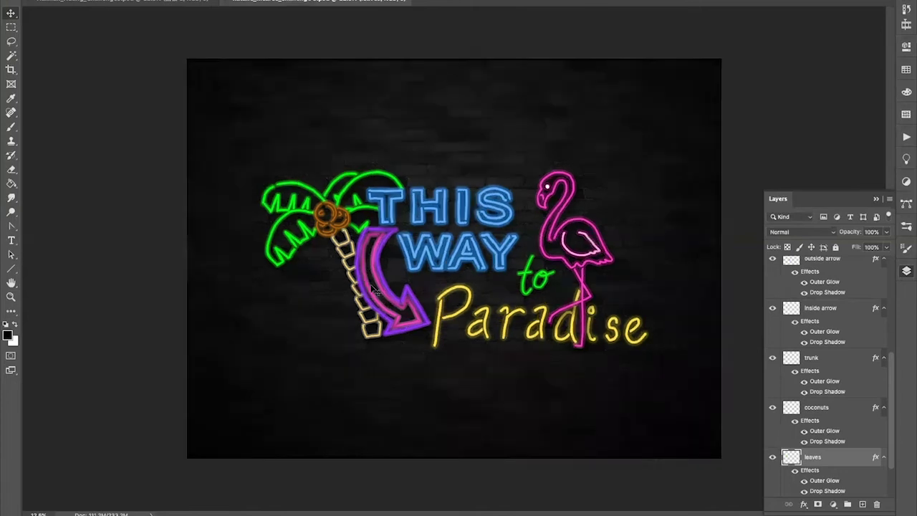
{"action": "key", "text": "ctrl+plus"}
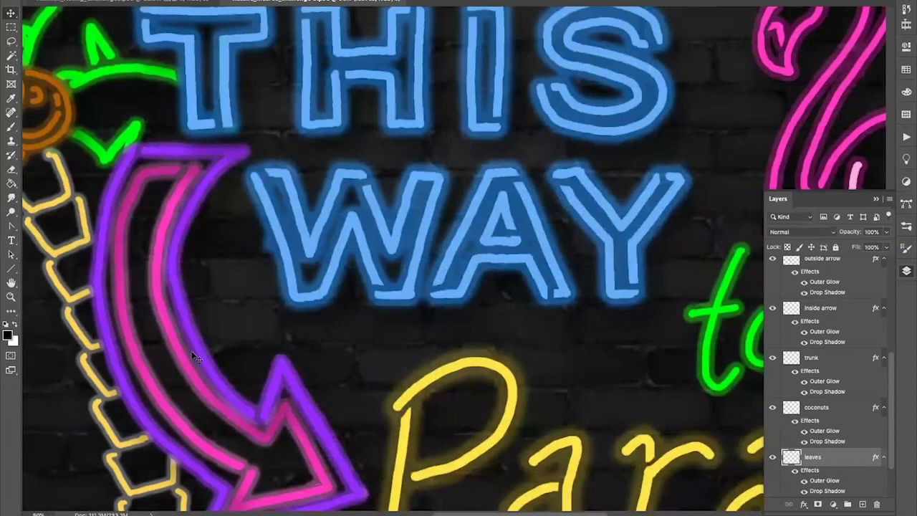
{"action": "key", "text": "h"}
{"action": "left_click_drag", "start_coordinate": [150, 371], "coordinate": [266, 266]}
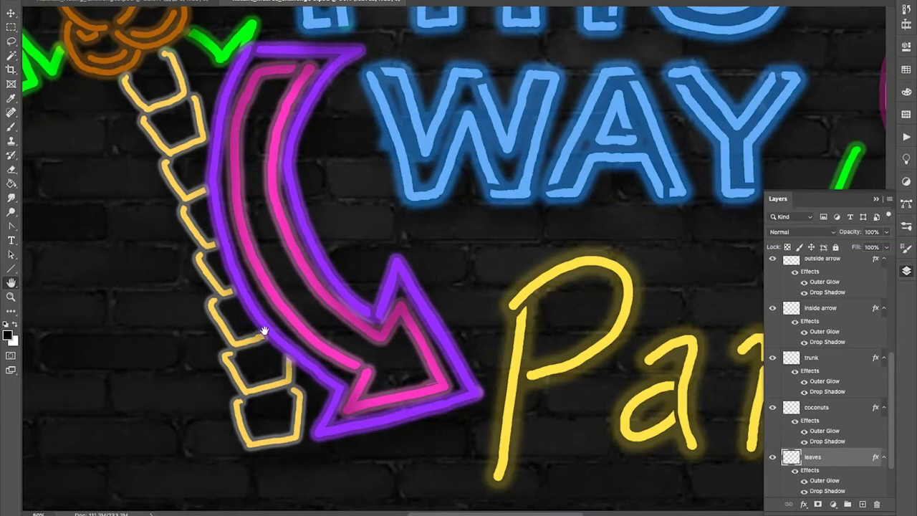
{"action": "scroll", "coordinate": [264, 330], "scroll_direction": "up", "scroll_amount": 1}
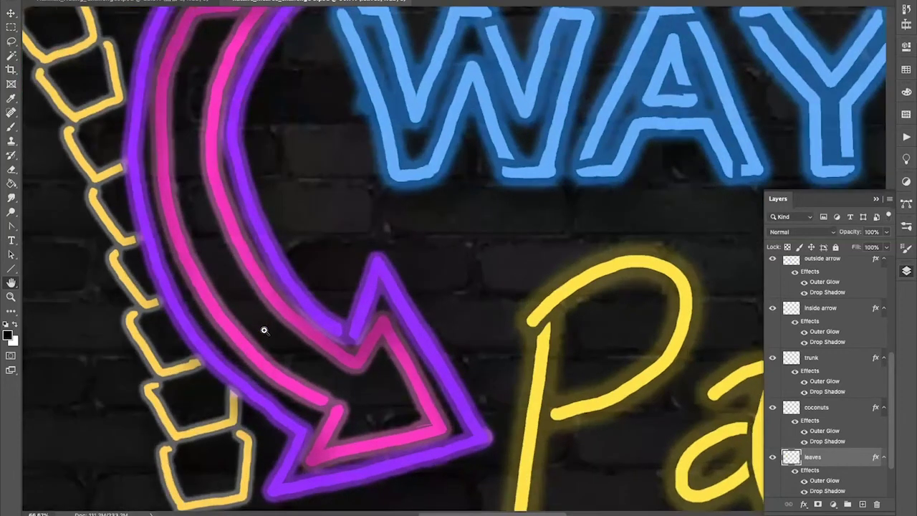
{"action": "scroll", "coordinate": [264, 330], "scroll_direction": "down", "scroll_amount": 2}
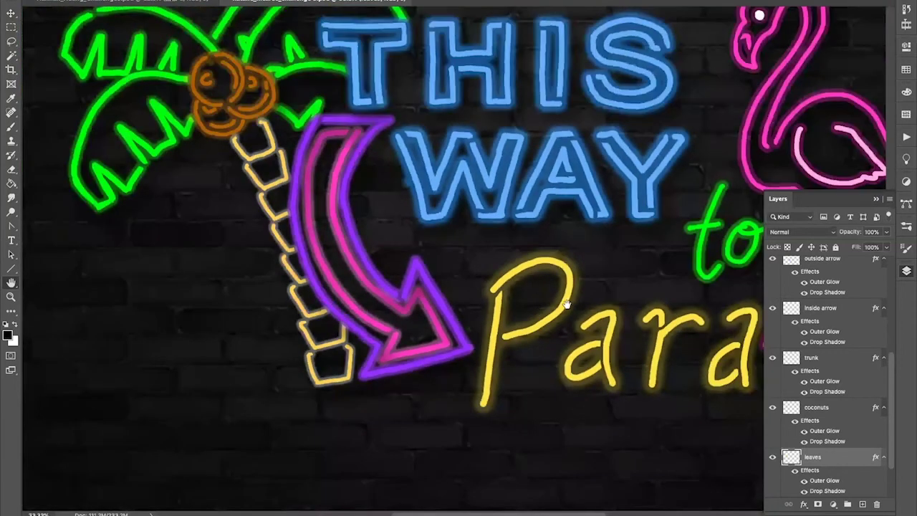
{"action": "left_click_drag", "start_coordinate": [437, 325], "coordinate": [280, 325]}
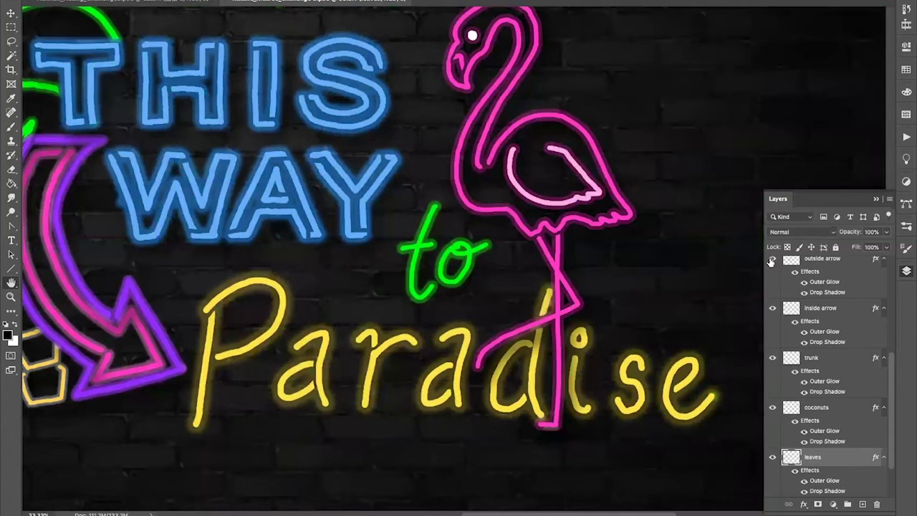
{"action": "left_click_drag", "start_coordinate": [772, 262], "coordinate": [772, 409]}
{"action": "left_click", "coordinate": [773, 459]}
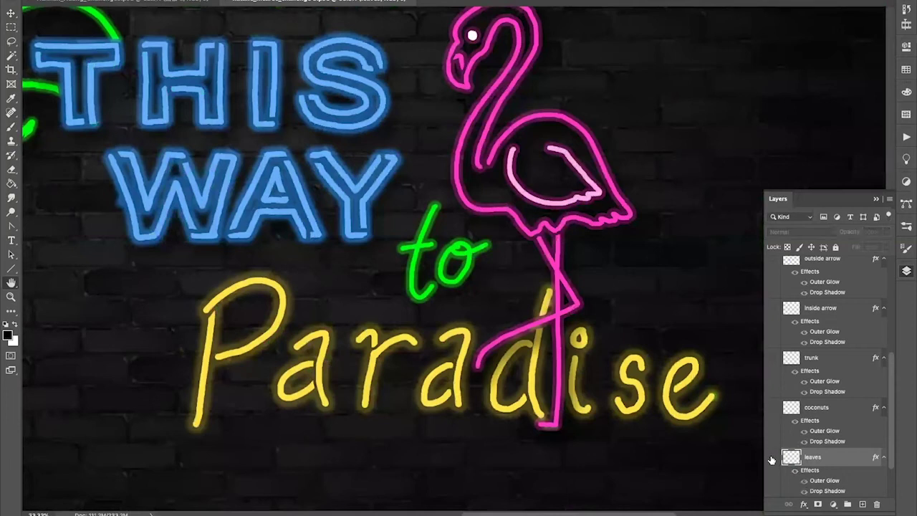
{"action": "scroll", "coordinate": [892, 369], "scroll_direction": "down", "scroll_amount": 3}
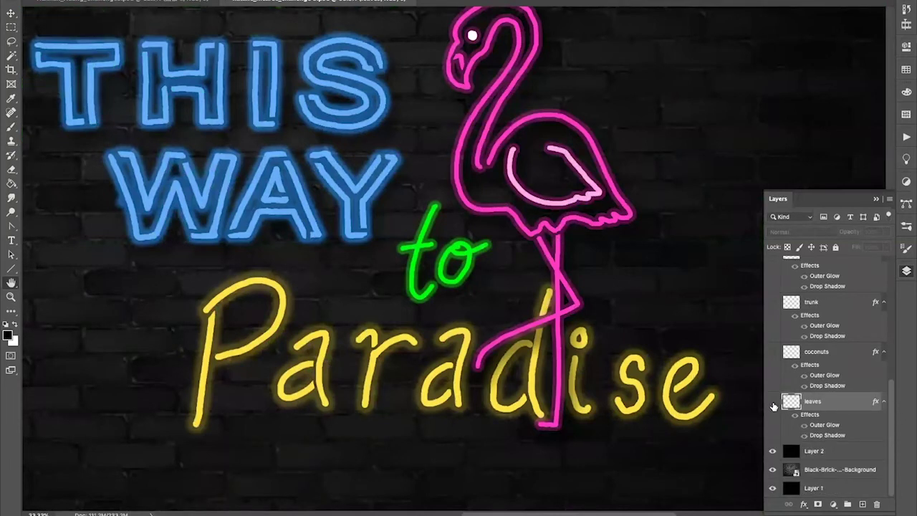
- Hide the THIS WAY lettering, the flamingo and the 'to' text layers
{"action": "left_click_drag", "start_coordinate": [891, 409], "coordinate": [884, 272]}
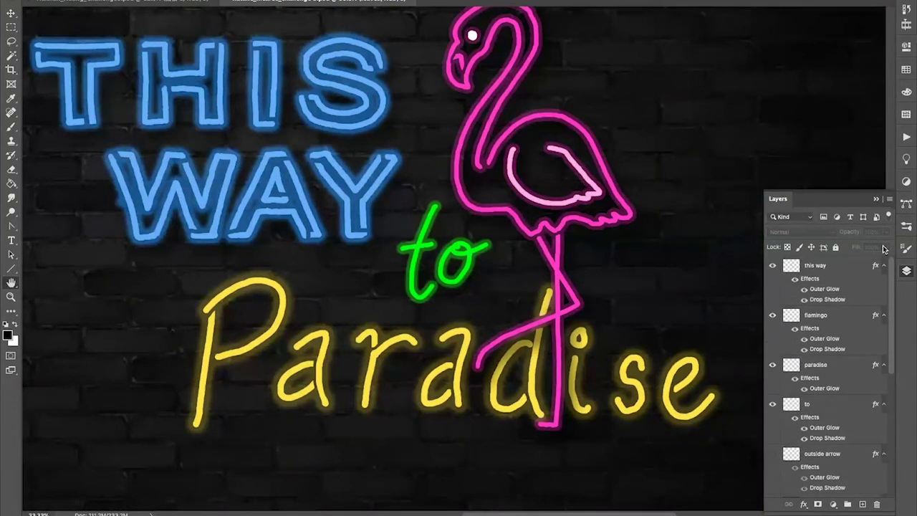
{"action": "left_click", "coordinate": [773, 266]}
{"action": "left_click", "coordinate": [772, 315]}
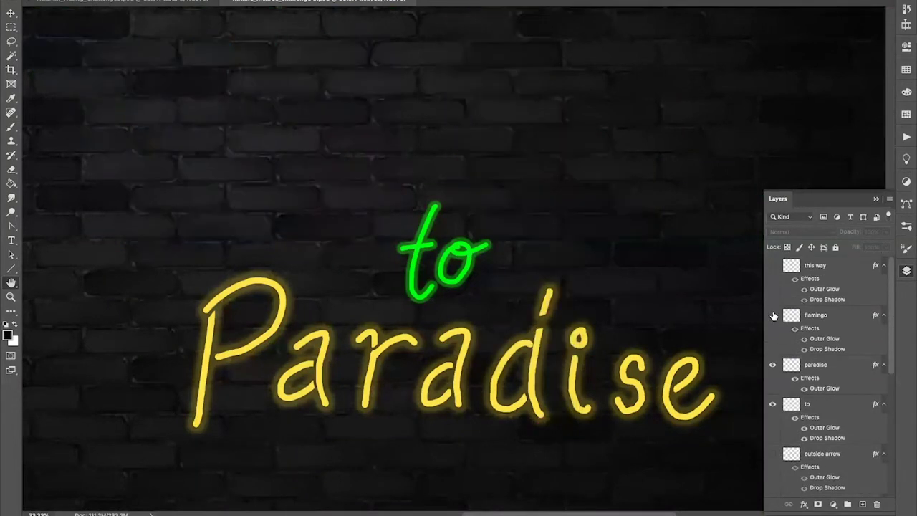
{"action": "left_click", "coordinate": [772, 404]}
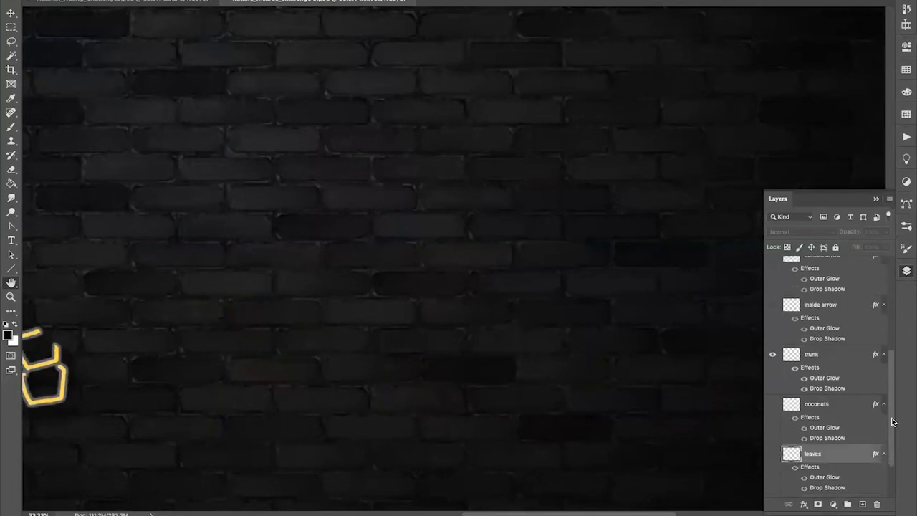
- Re-show leaves, coconuts, arrows, text and flamingo one by one, zoomed to the whole sign
{"action": "left_click", "coordinate": [773, 454]}
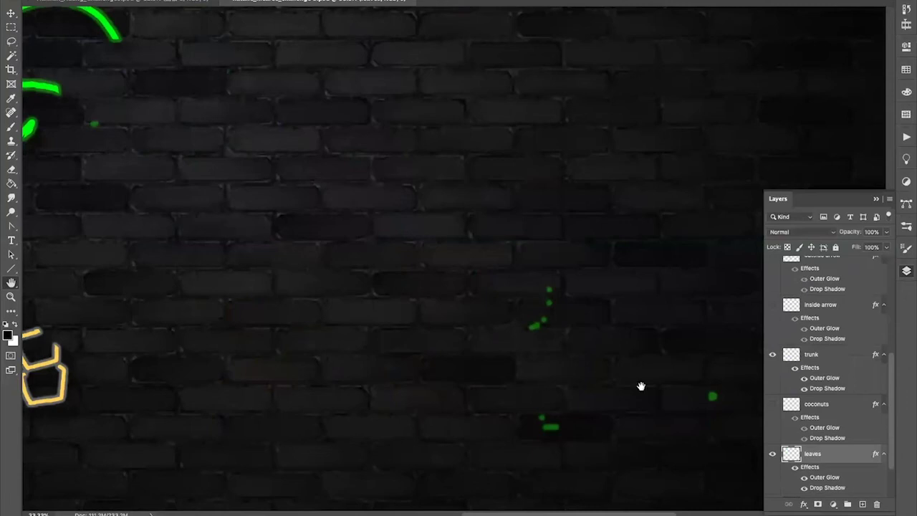
{"action": "left_click", "coordinate": [773, 404]}
{"action": "left_click", "coordinate": [772, 305]}
{"action": "scroll", "coordinate": [894, 369], "scroll_direction": "up", "scroll_amount": 2}
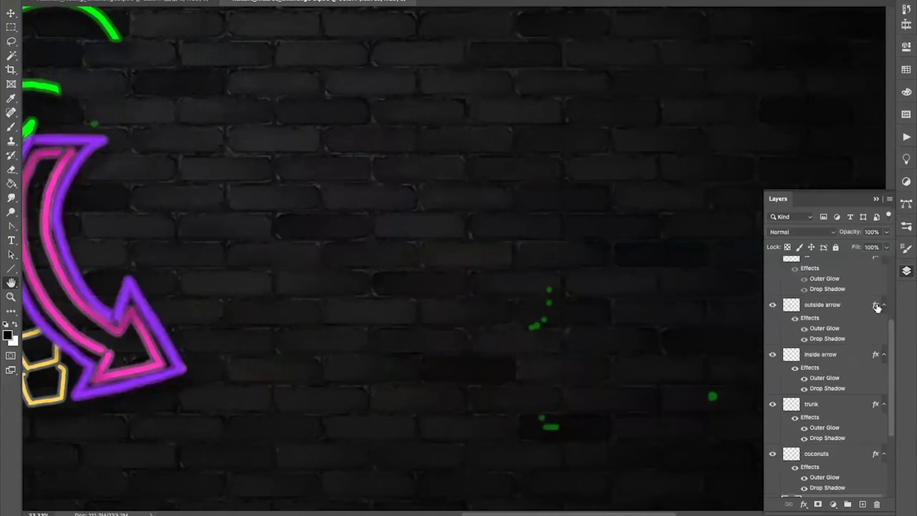
{"action": "left_click_drag", "start_coordinate": [890, 334], "coordinate": [886, 288]}
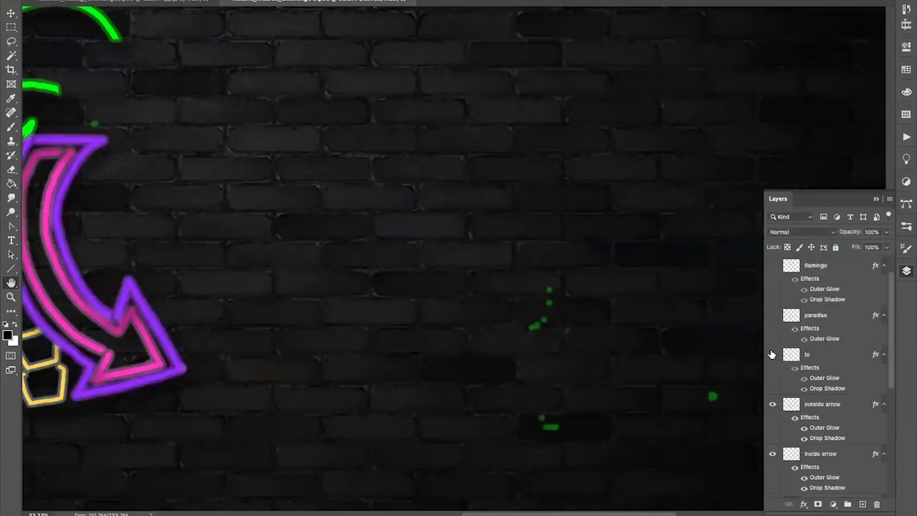
{"action": "left_click_drag", "start_coordinate": [772, 354], "coordinate": [769, 271]}
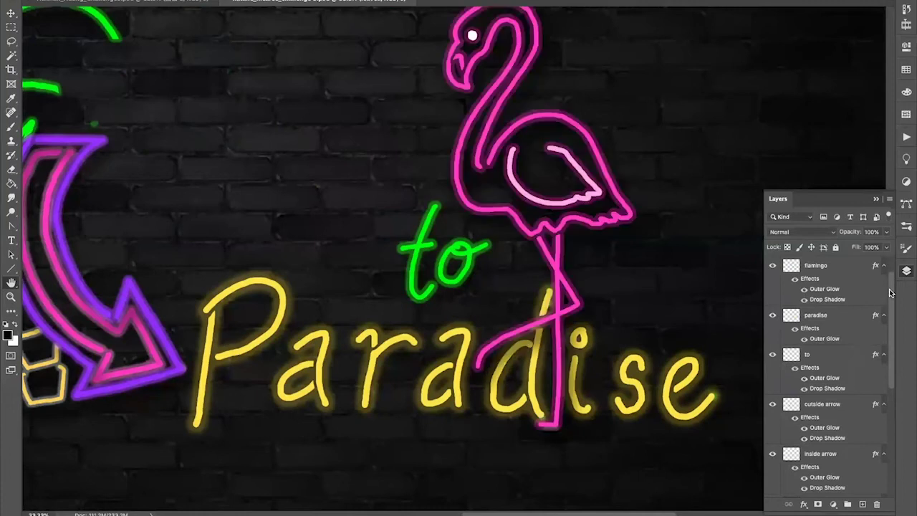
{"action": "left_click_drag", "start_coordinate": [891, 293], "coordinate": [890, 245]}
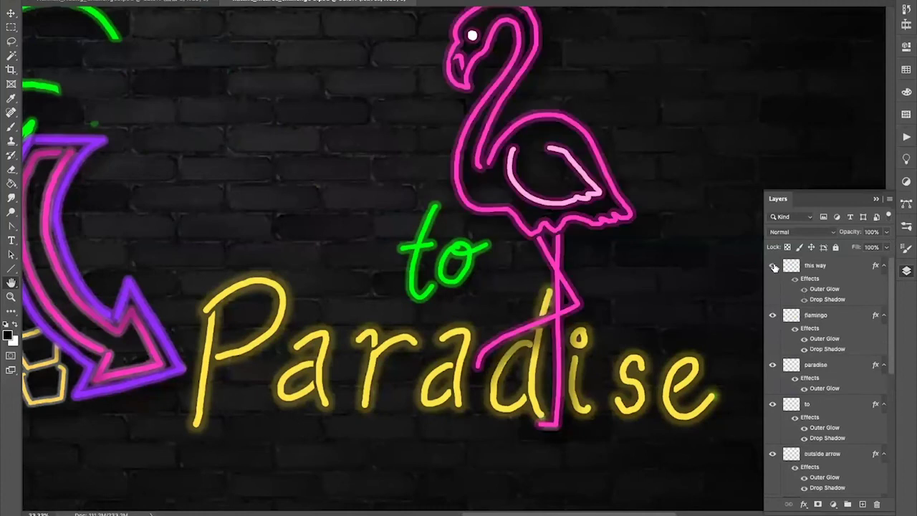
{"action": "left_click", "coordinate": [774, 267]}
{"action": "key", "text": "ctrl+minus"}
{"action": "key", "text": "ctrl+minus"}
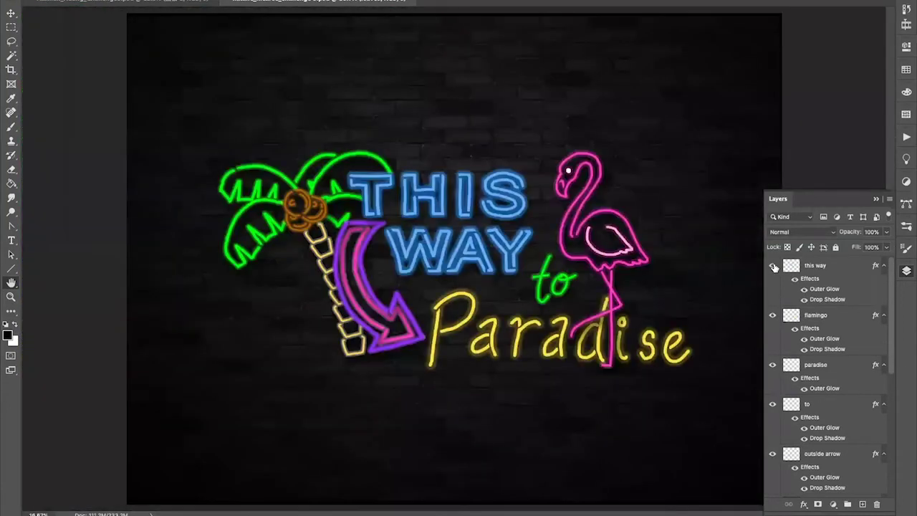
{"action": "key", "text": "ctrl+plus"}
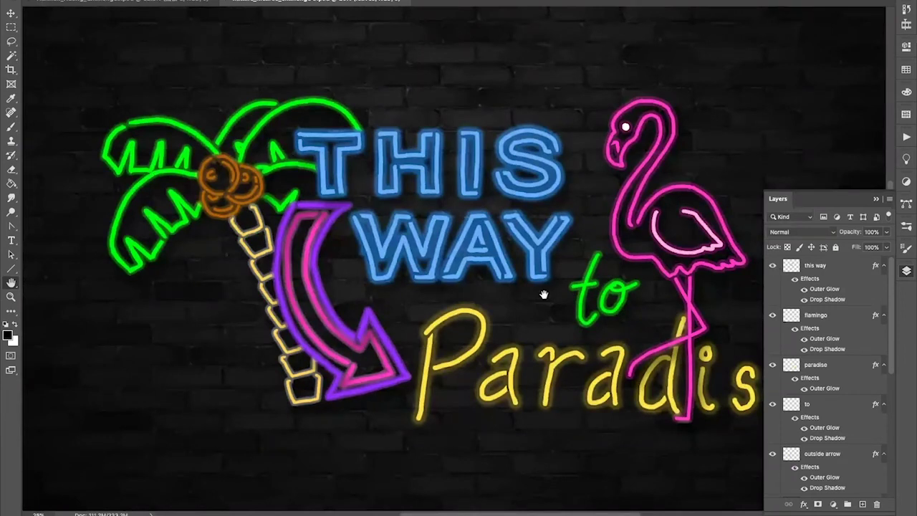
{"action": "key", "text": "ctrl+minus"}
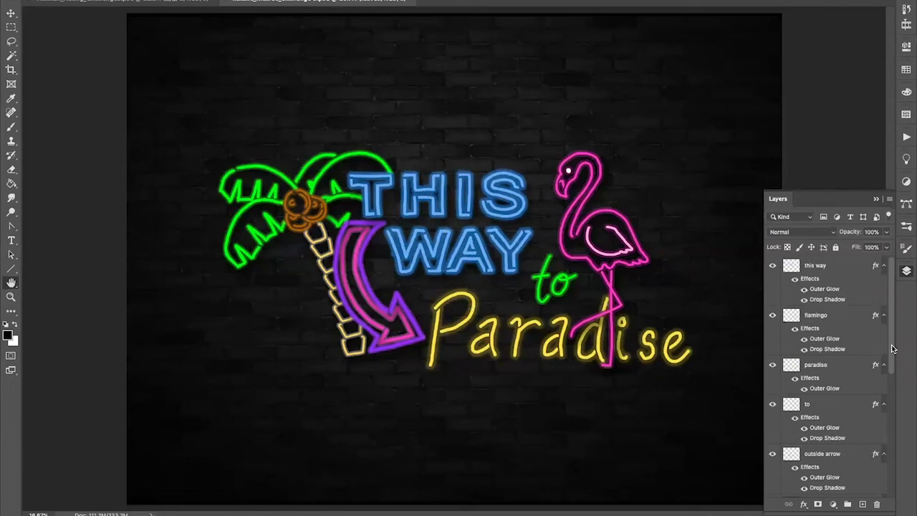
{"action": "scroll", "coordinate": [893, 348], "scroll_direction": "down", "scroll_amount": 10}
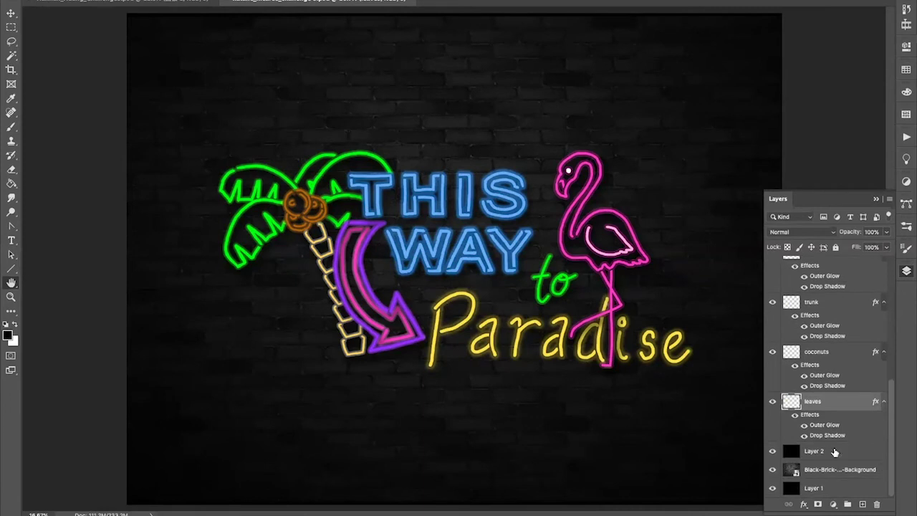
- Add a new layer above Layer 2 and sample the WAY letters' blue as the brush colour
{"action": "left_click", "coordinate": [834, 452]}
{"action": "key", "text": "ctrl+shift+alt+n"}
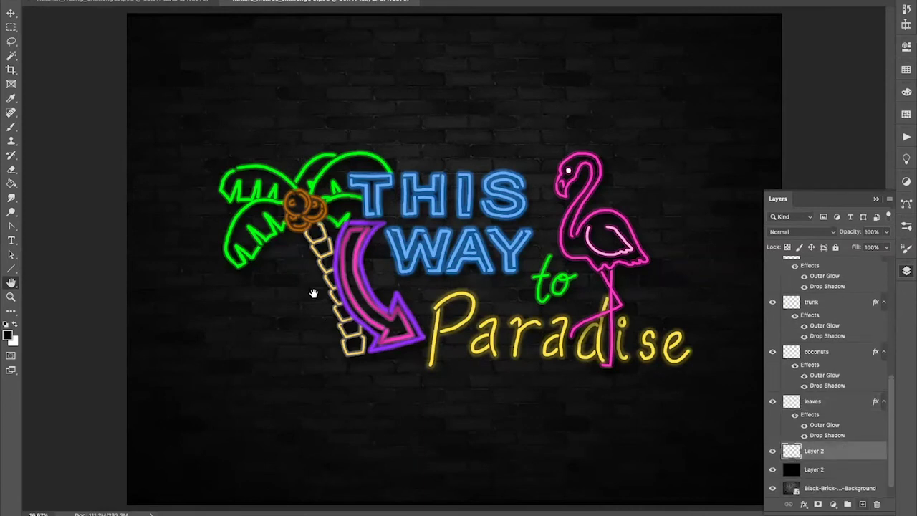
{"action": "left_click", "coordinate": [10, 128]}
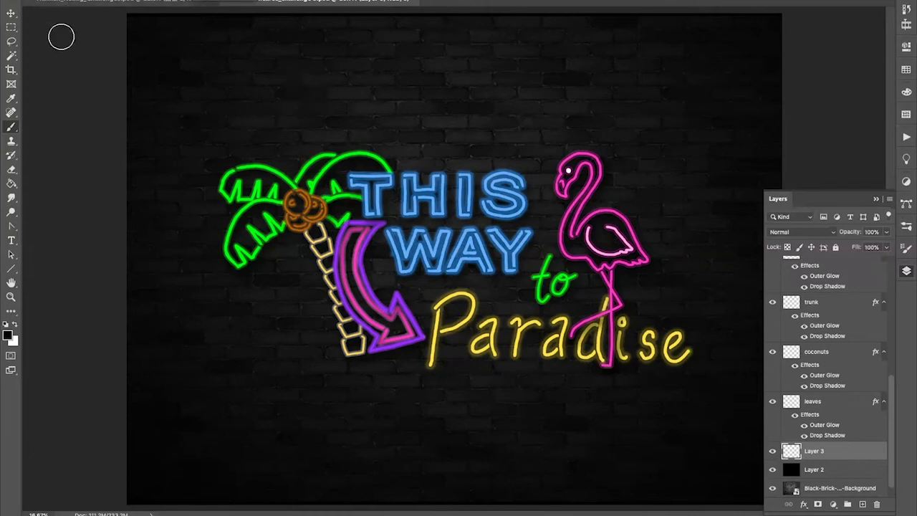
{"action": "key", "text": "i"}
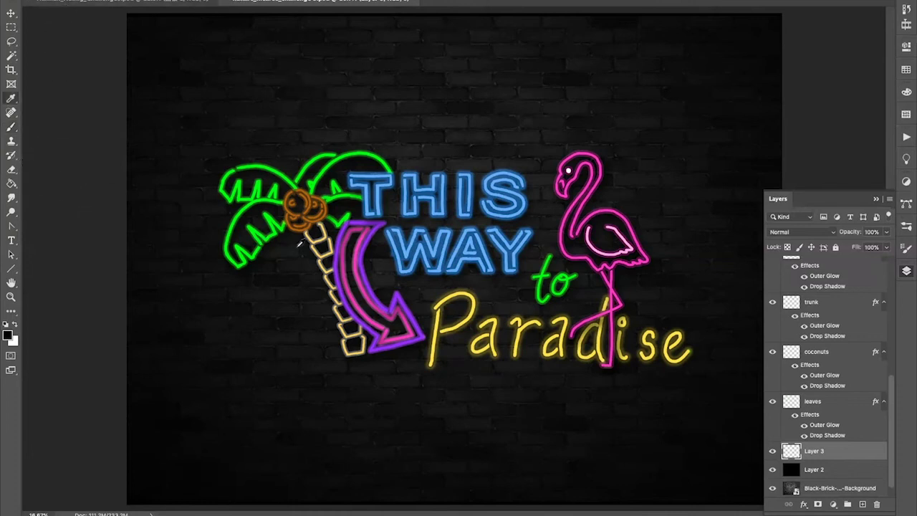
{"action": "left_click", "coordinate": [404, 256]}
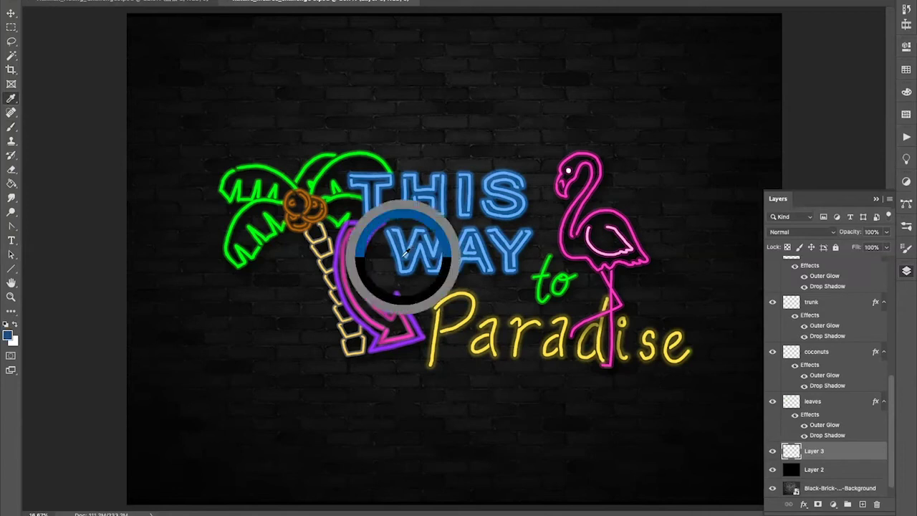
{"action": "key", "text": "b"}
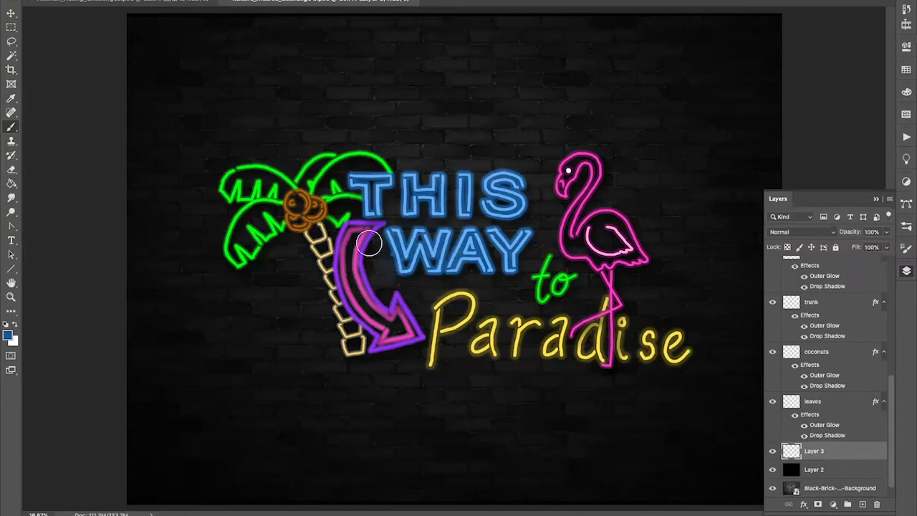
- Paint a blue glow under WAY, undo it, and add a fresh empty Layer 3
{"action": "left_click_drag", "start_coordinate": [379, 275], "coordinate": [399, 273]}
{"action": "key", "text": "ctrl+z"}
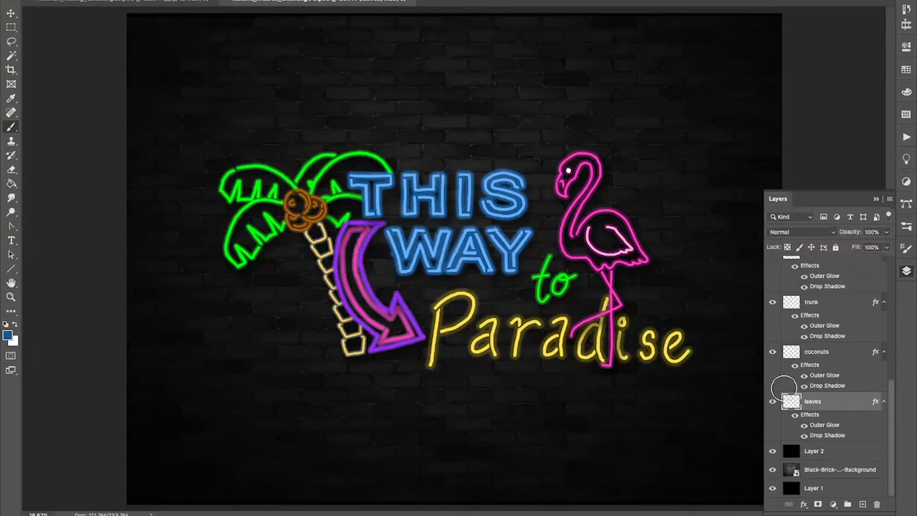
{"action": "left_click", "coordinate": [862, 504], "text": "ctrl"}
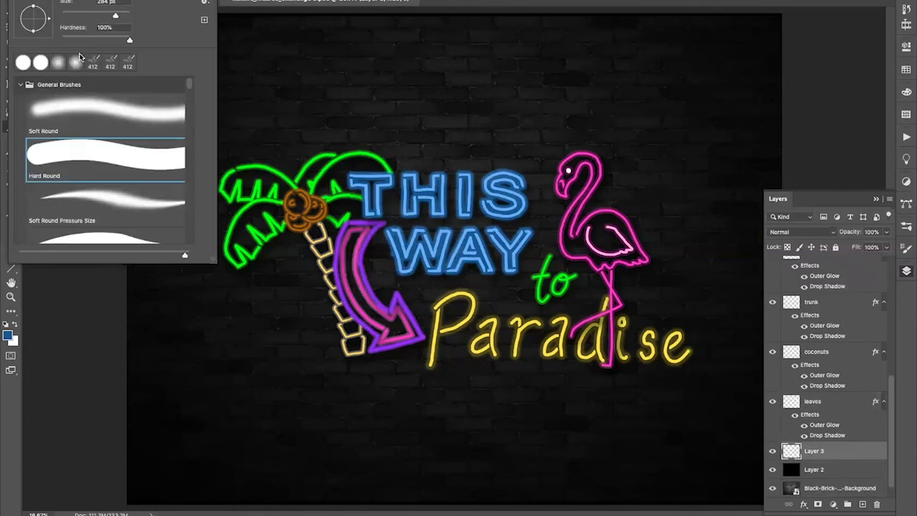
- Paint soft glow with a Soft Round brush, sampling pink from the flamingo and green from 'to'
{"action": "left_click", "coordinate": [99, 118]}
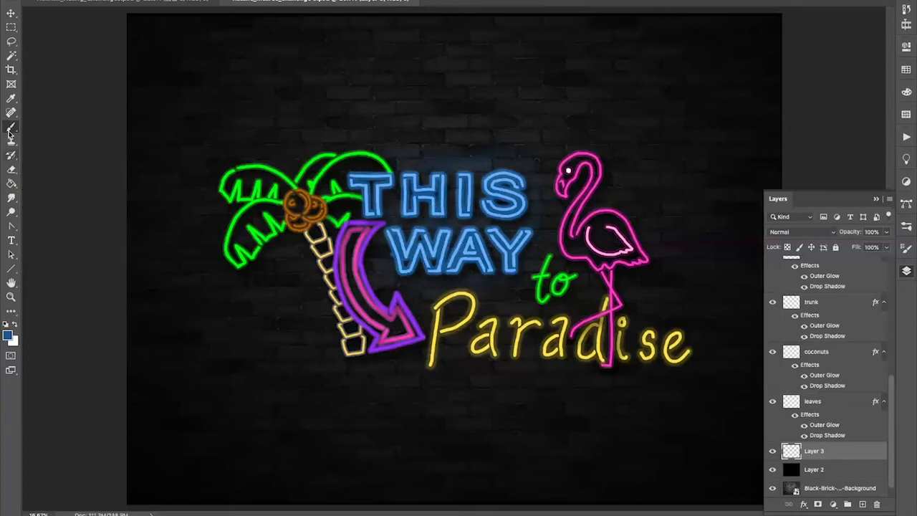
{"action": "left_click", "coordinate": [11, 98]}
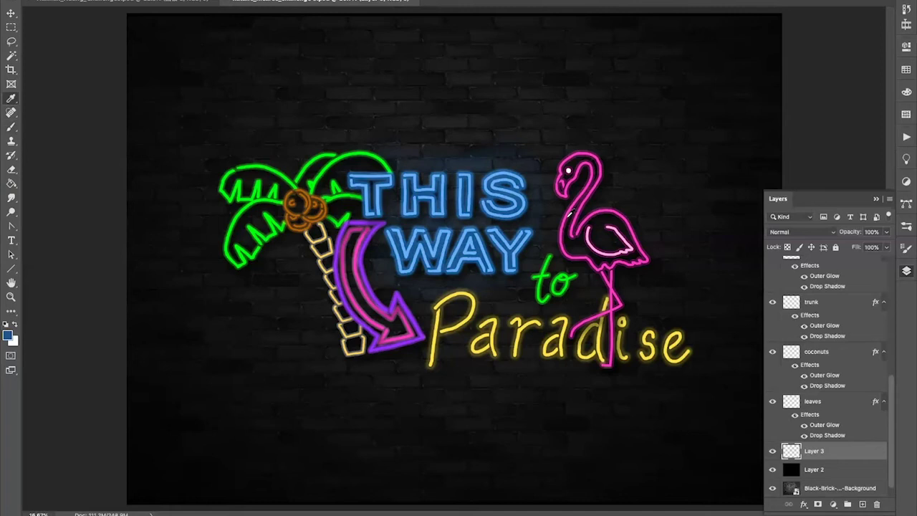
{"action": "mouse_move", "coordinate": [570, 211]}
{"action": "left_mouse_down"}
{"action": "mouse_move", "coordinate": [577, 210]}
{"action": "mouse_move", "coordinate": [564, 213]}
{"action": "left_mouse_up"}
{"action": "key", "text": "b"}
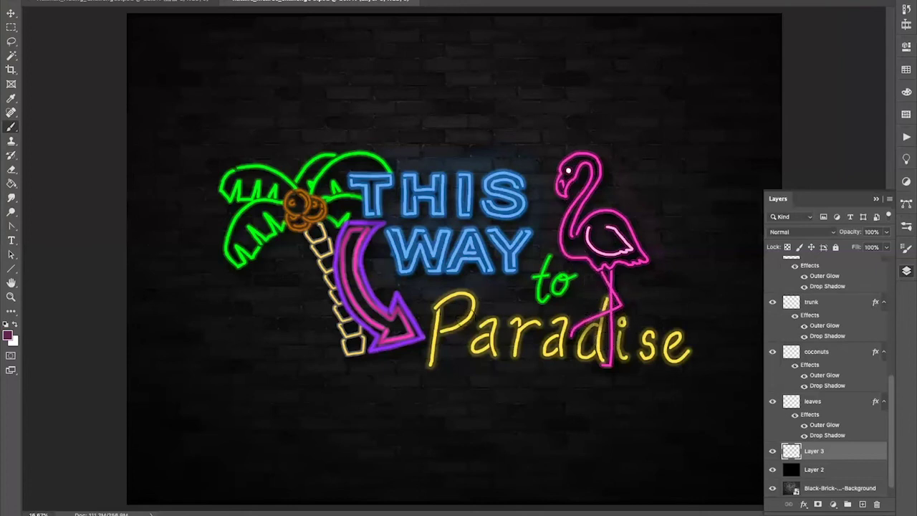
{"action": "key", "text": "i"}
{"action": "left_click_drag", "start_coordinate": [528, 288], "coordinate": [549, 271]}
{"action": "key", "text": "b"}
- Set the brush to 428 px with 0% hardness for a wider soft glow
{"action": "left_click", "coordinate": [29, 0]}
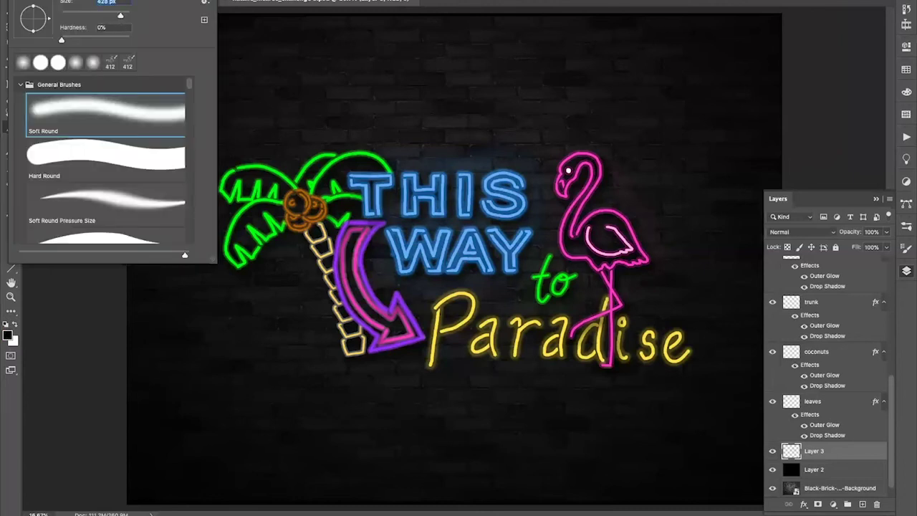
{"action": "key", "text": "Return"}
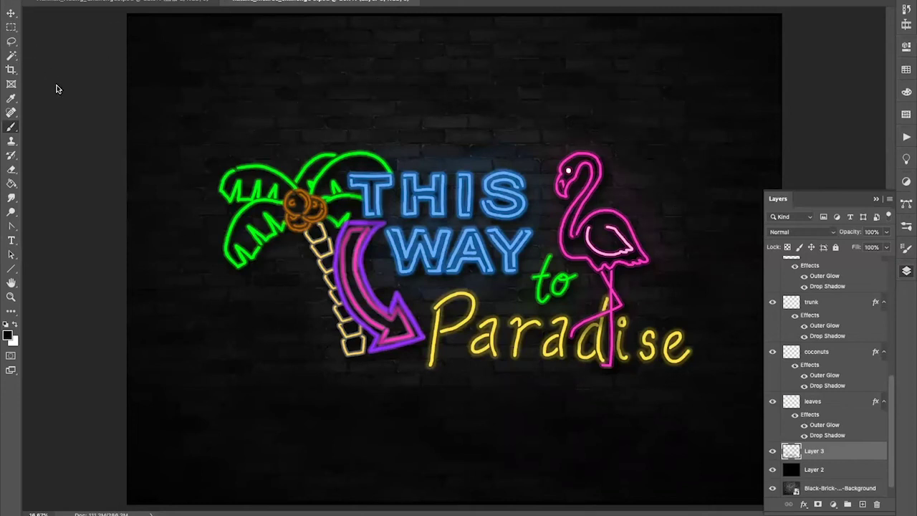
- Close the neon sign document, confirming the save prompt
{"action": "left_click", "coordinate": [226, 3]}
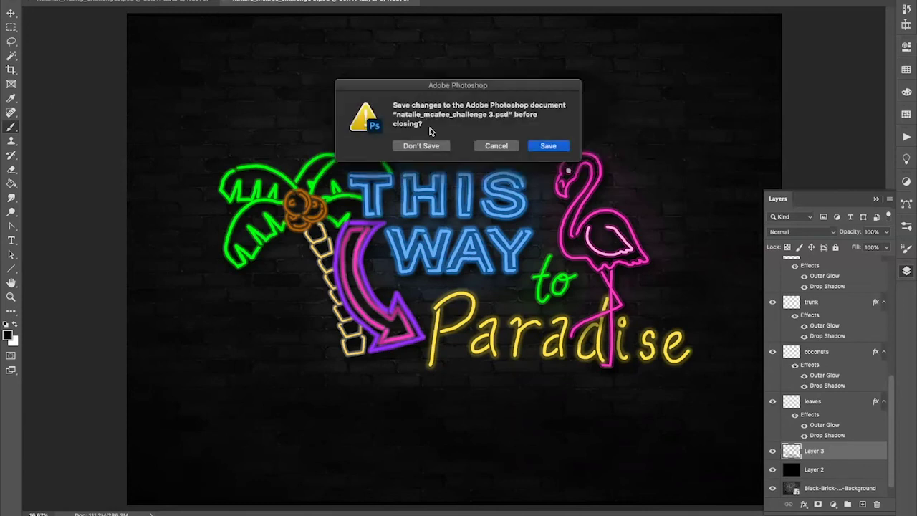
{"action": "left_click", "coordinate": [430, 148]}
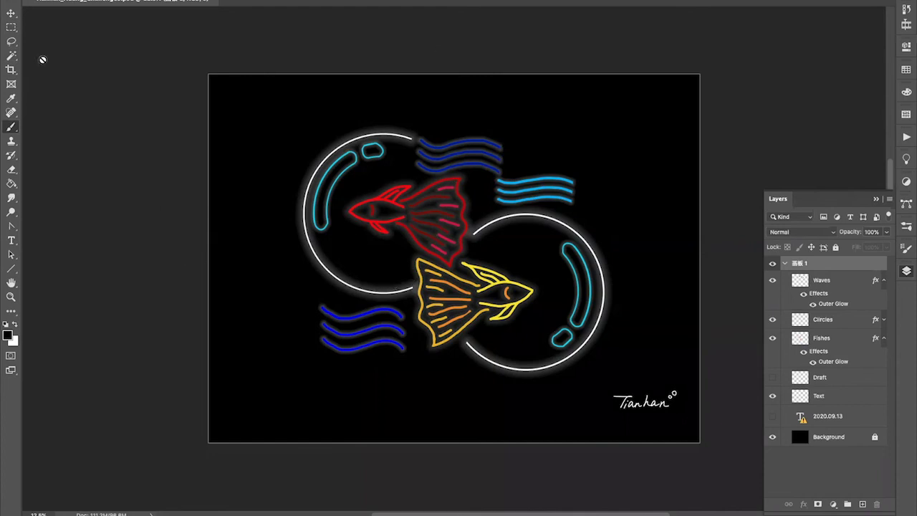
- Draw a straight two-anchor pen path across the empty black area at the top right
{"action": "left_click", "coordinate": [11, 13]}
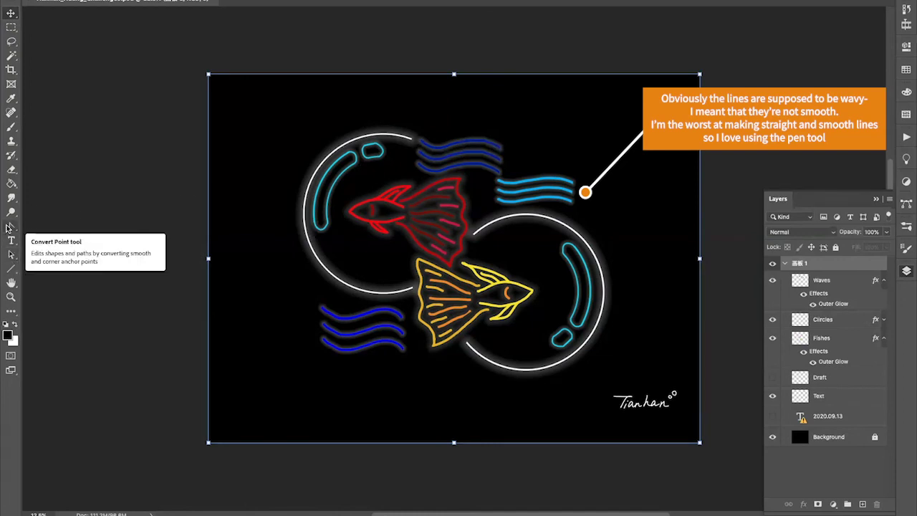
{"action": "left_click", "coordinate": [8, 227]}
{"action": "left_click", "coordinate": [50, 225]}
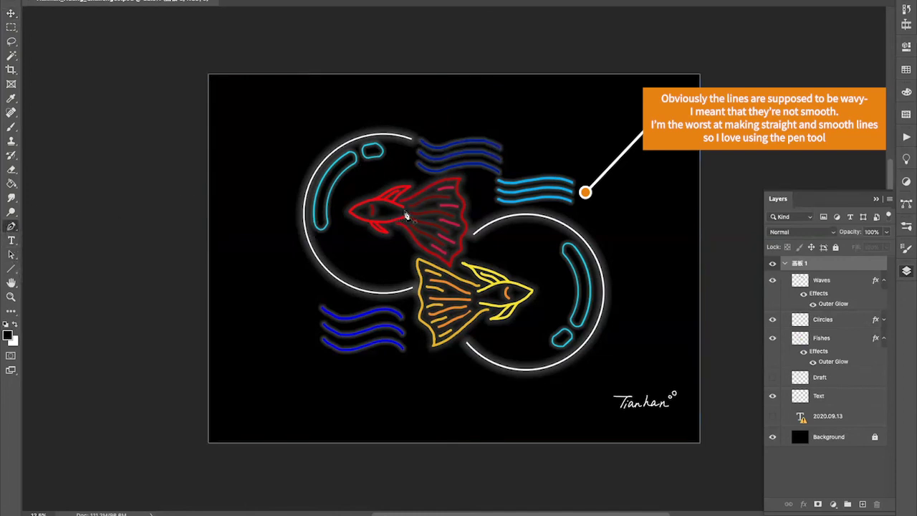
{"action": "left_click", "coordinate": [514, 104]}
{"action": "left_click", "coordinate": [658, 105]}
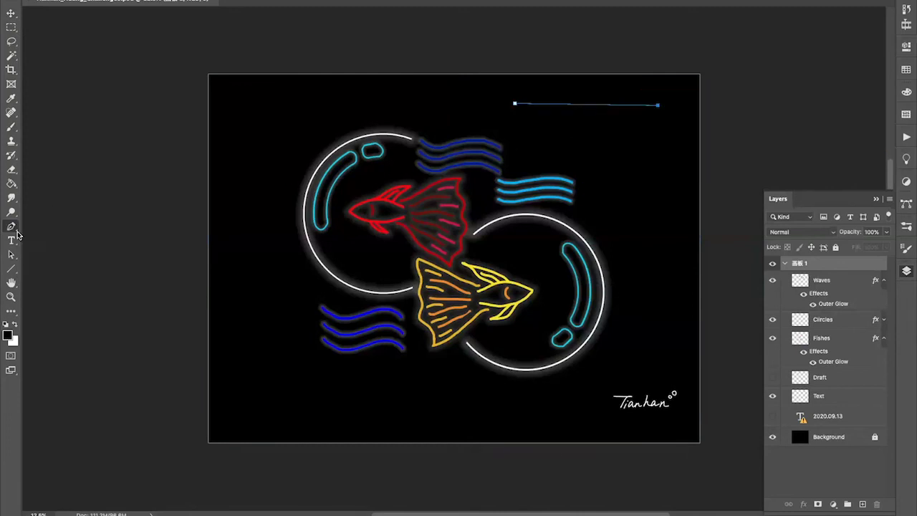
- Drag direction handles from both anchors with the Convert Point Tool to make a smooth wave curve
{"action": "right_click", "coordinate": [10, 228]}
{"action": "left_click", "coordinate": [47, 279]}
{"action": "left_click_drag", "start_coordinate": [515, 104], "coordinate": [528, 145]}
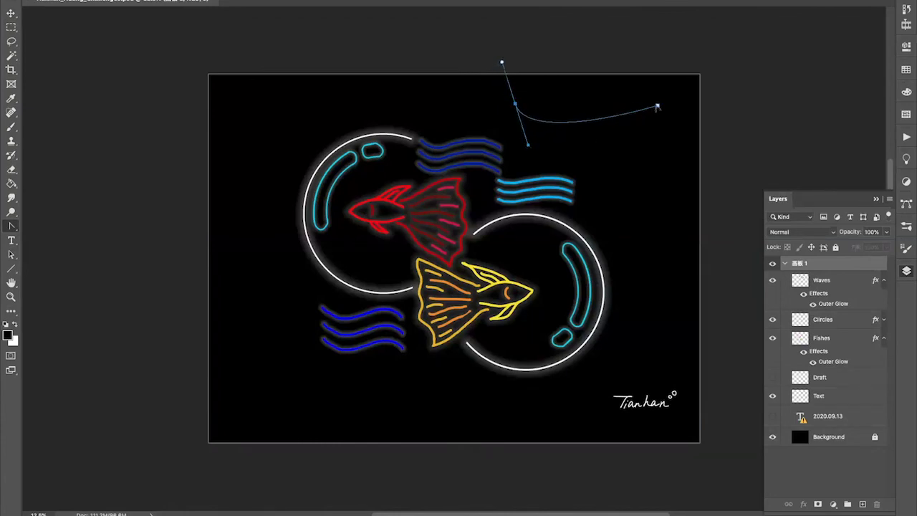
{"action": "left_click_drag", "start_coordinate": [658, 106], "coordinate": [674, 151]}
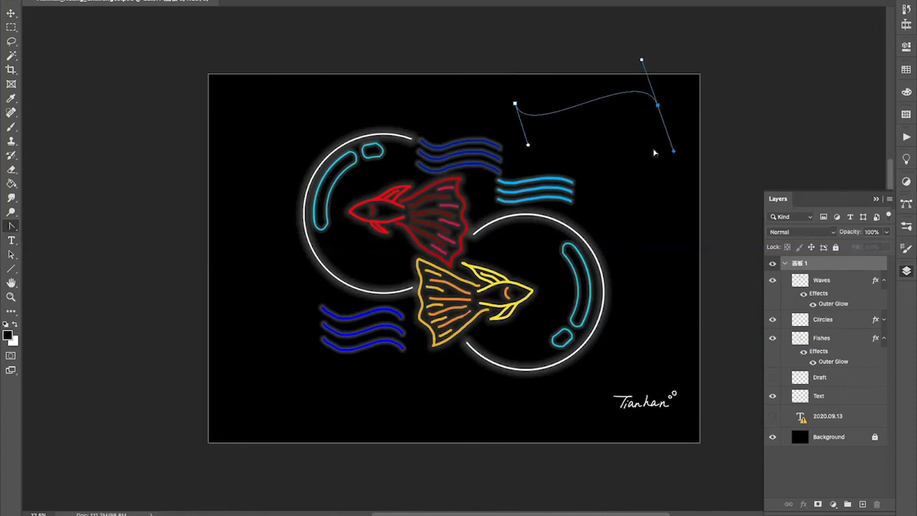
{"action": "left_click", "coordinate": [10, 129]}
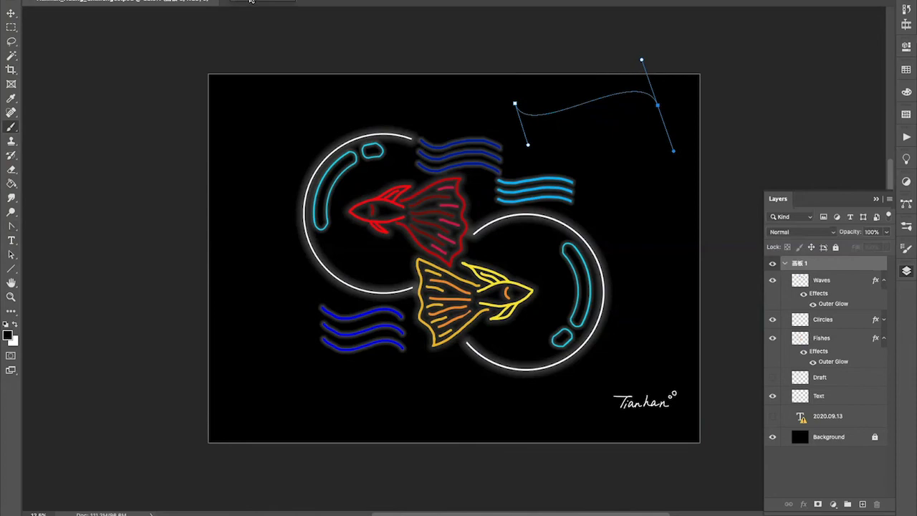
- Set the brush to Hard Round at 63 px and add a new empty layer above Waves
{"action": "right_click", "coordinate": [81, 25]}
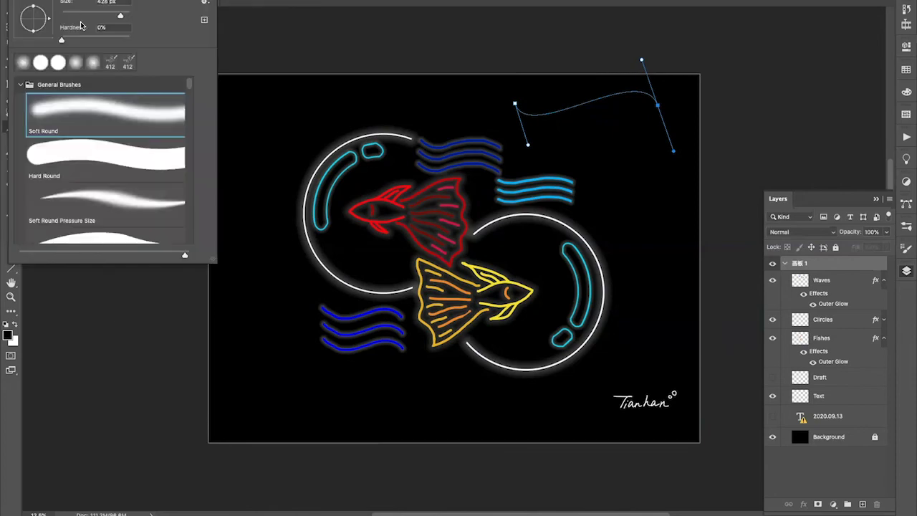
{"action": "left_click_drag", "start_coordinate": [124, 15], "coordinate": [83, 15]}
{"action": "key", "text": "Return"}
{"action": "left_click", "coordinate": [862, 503]}
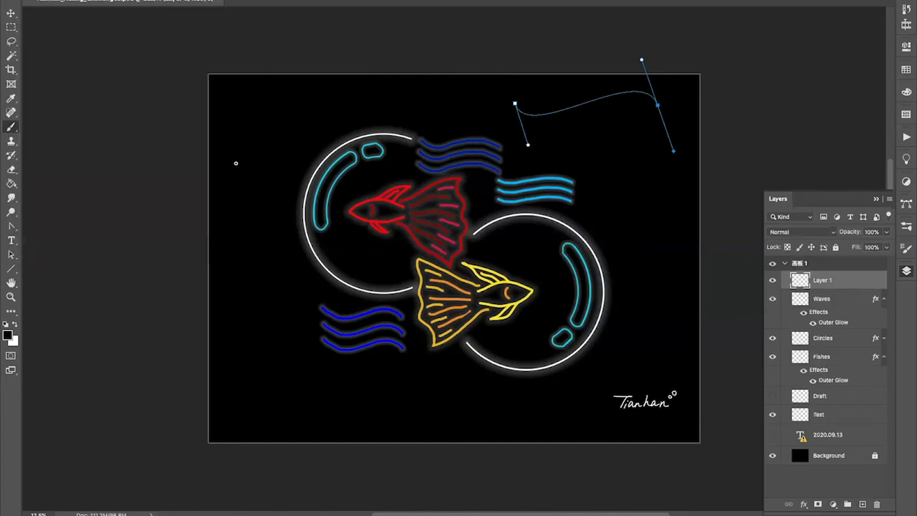
{"action": "left_click", "coordinate": [77, 4]}
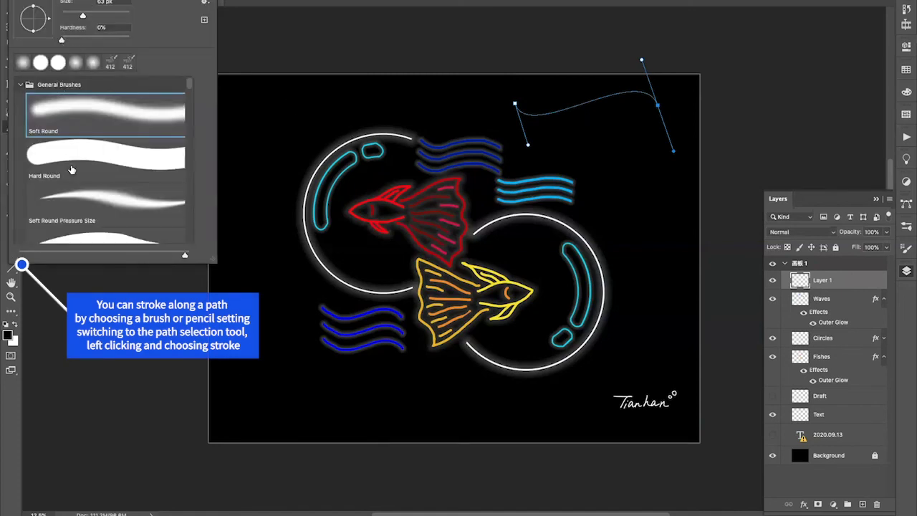
{"action": "left_click", "coordinate": [160, 141]}
{"action": "key", "text": "Return"}
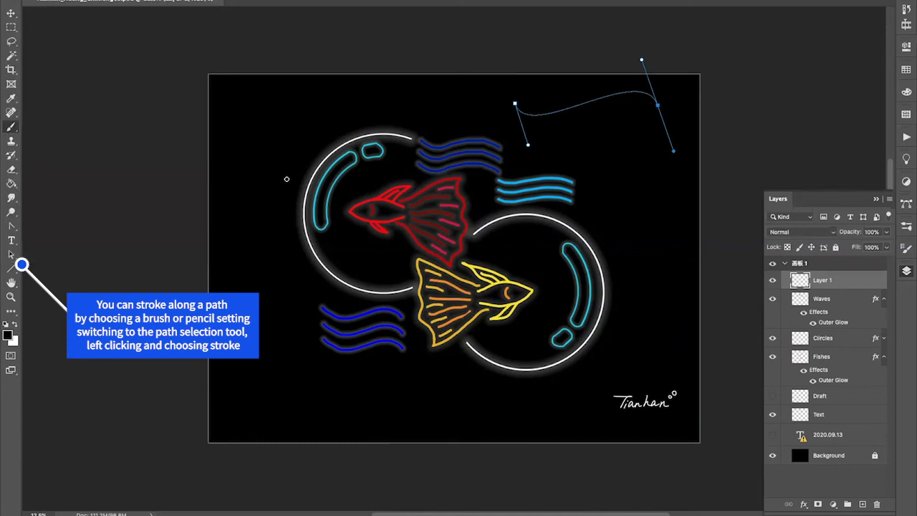
- Make white the foreground colour and stroke the curved path with the brush
{"action": "key", "text": "a"}
{"action": "right_click", "coordinate": [579, 102]}
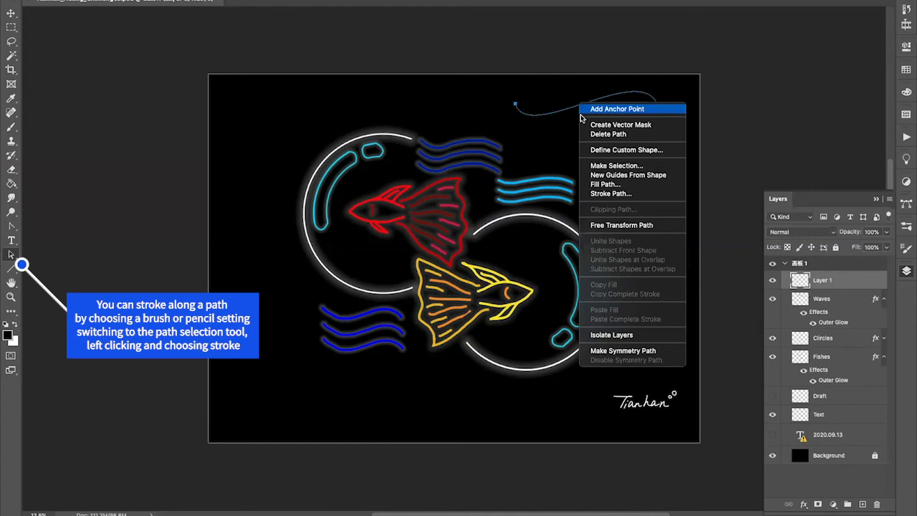
{"action": "left_click", "coordinate": [605, 192]}
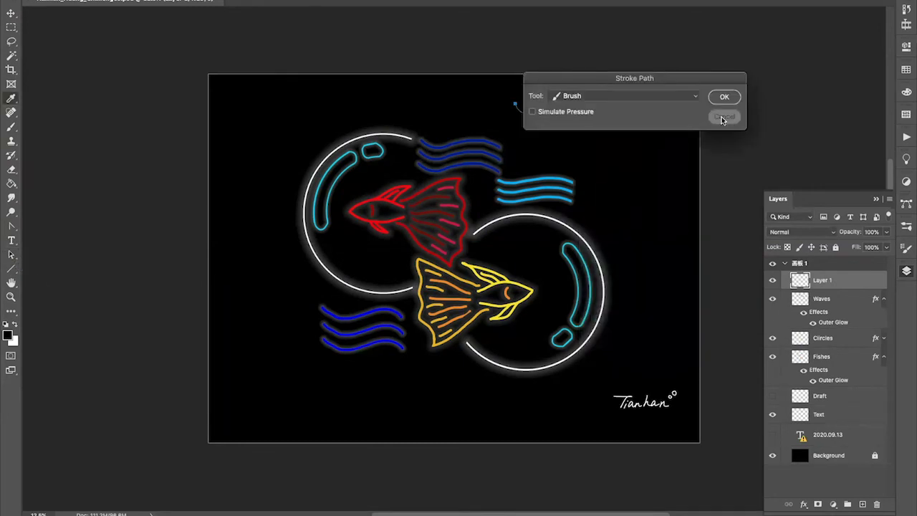
{"action": "left_click", "coordinate": [722, 118]}
{"action": "left_click", "coordinate": [14, 326]}
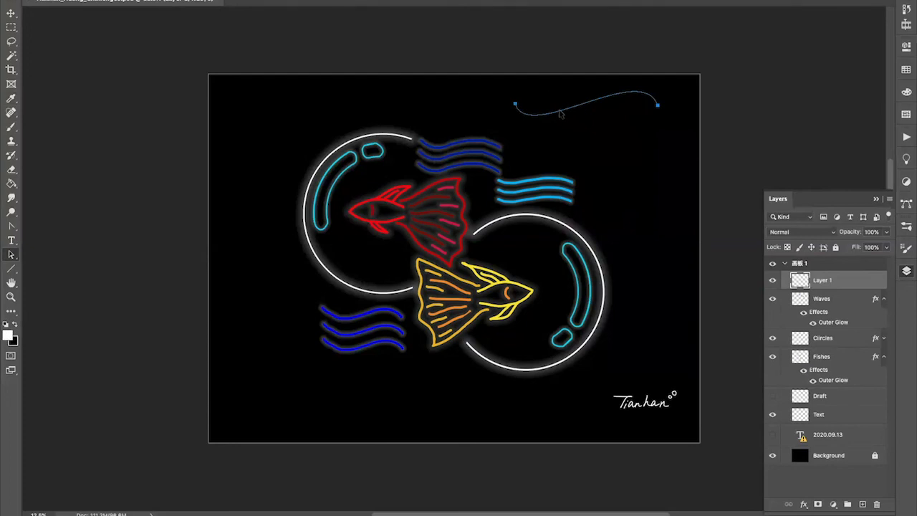
{"action": "right_click", "coordinate": [560, 114]}
{"action": "left_click", "coordinate": [609, 193]}
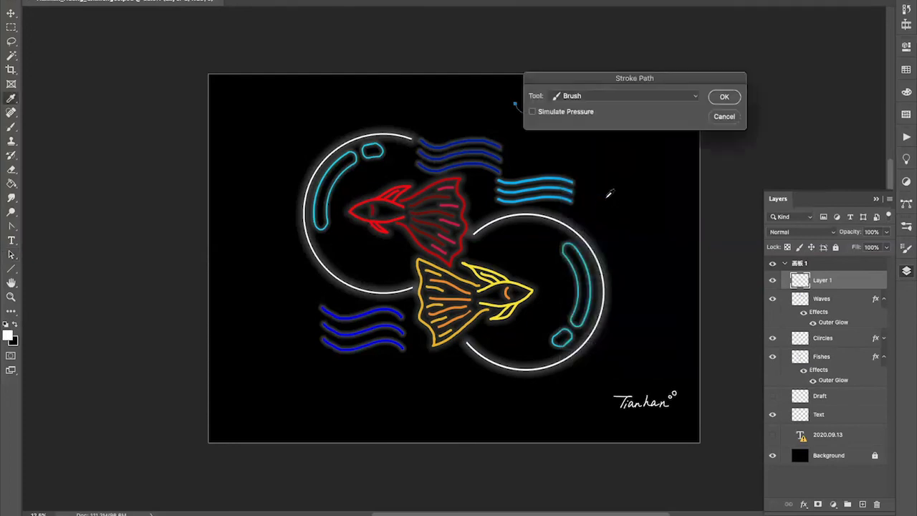
{"action": "left_click", "coordinate": [724, 102]}
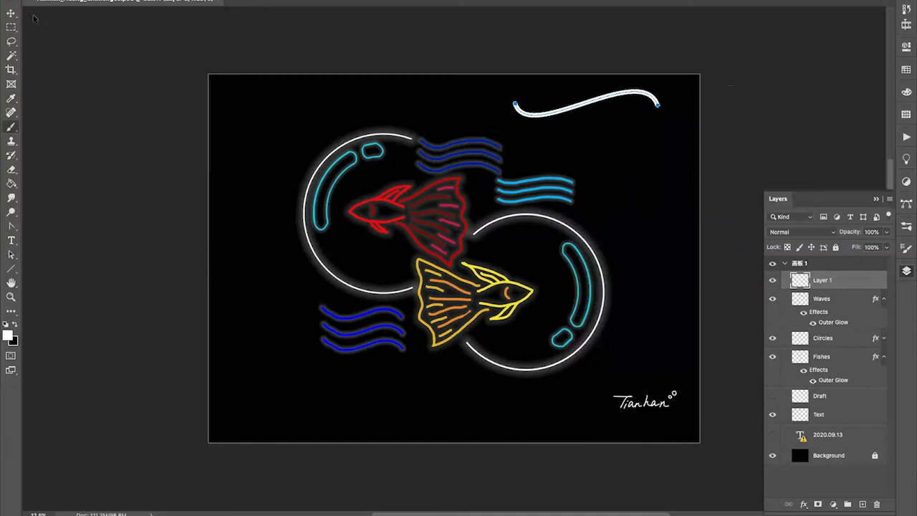
- Delete Layer 1 with the white test stroke, clear the leftover curved path, and select Fishes
{"action": "key", "text": "b"}
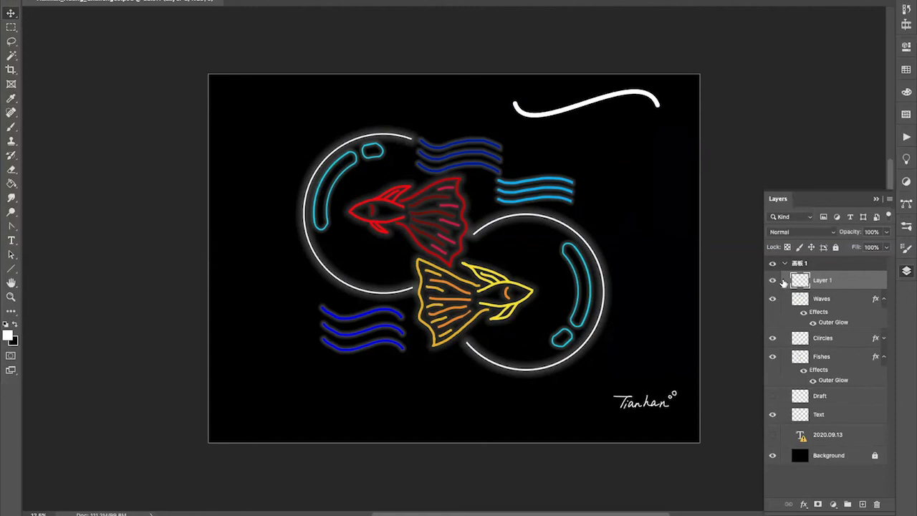
{"action": "right_click", "coordinate": [819, 276]}
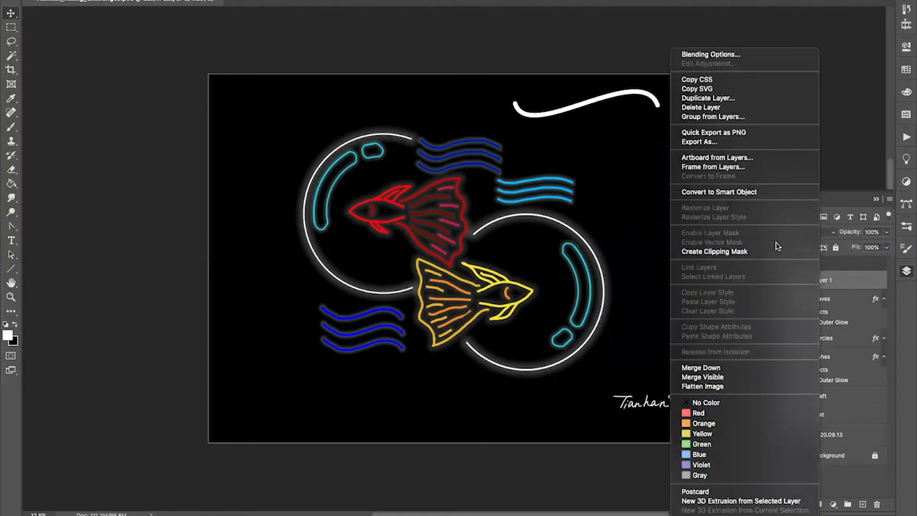
{"action": "left_click", "coordinate": [735, 107]}
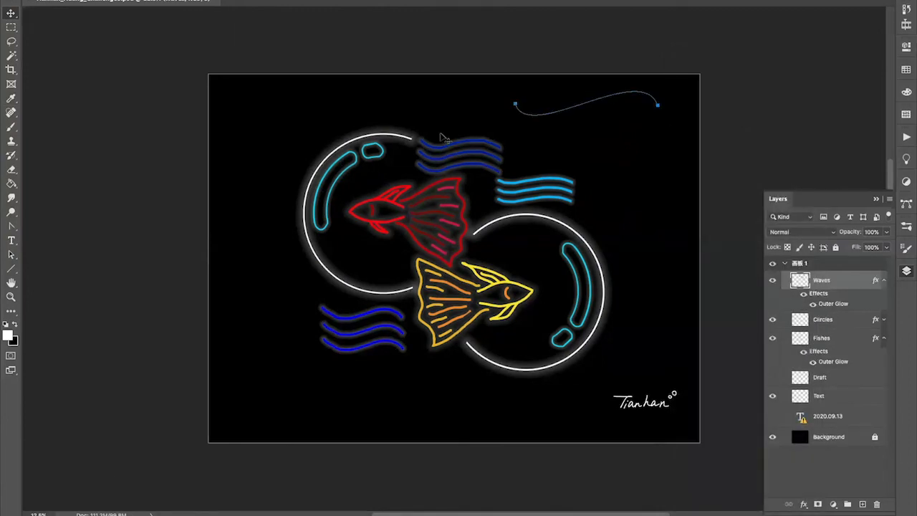
{"action": "key", "text": "Escape"}
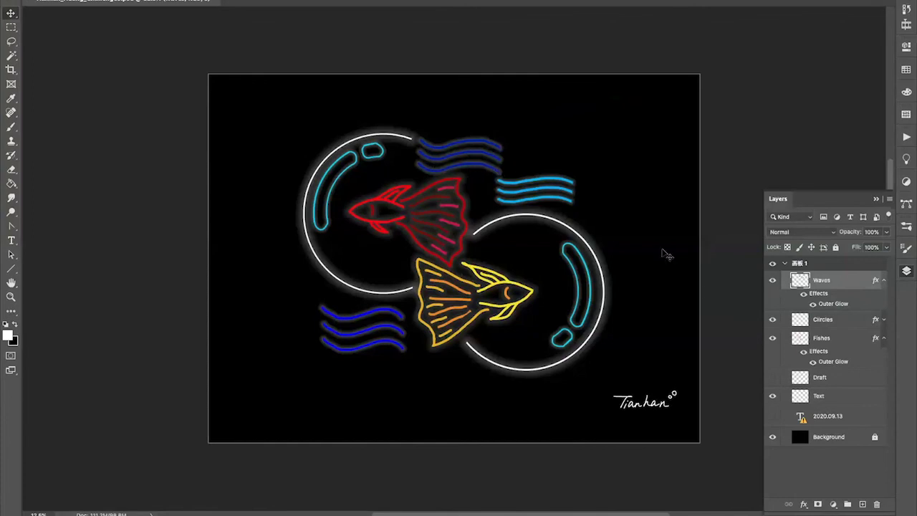
{"action": "left_click", "coordinate": [843, 364]}
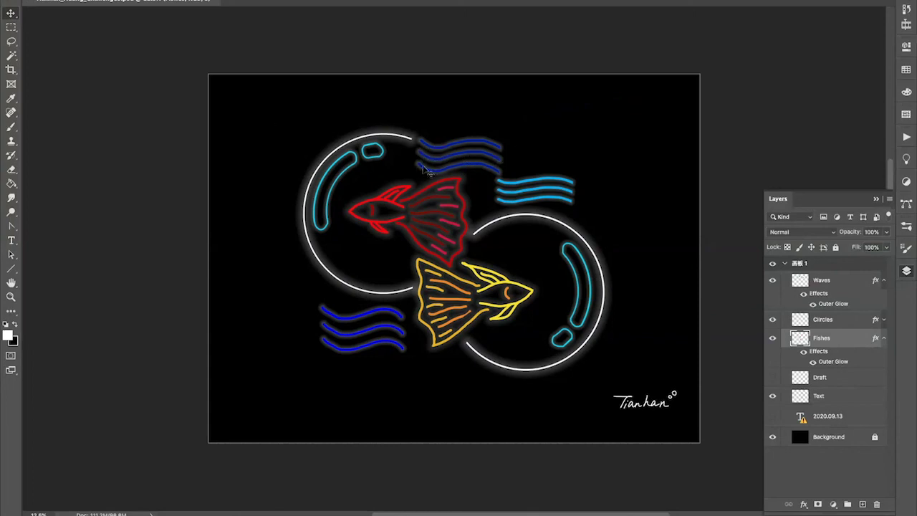
- Recolor the Waves Outer Glow to blue #002af9, sampled from the waves, and widen Spread to 56%
{"action": "left_click", "coordinate": [825, 300]}
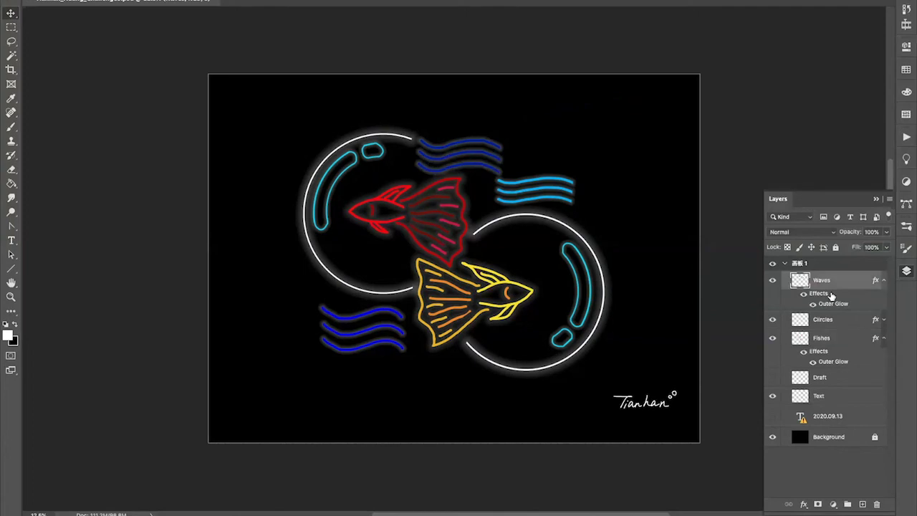
{"action": "double_click", "coordinate": [825, 297]}
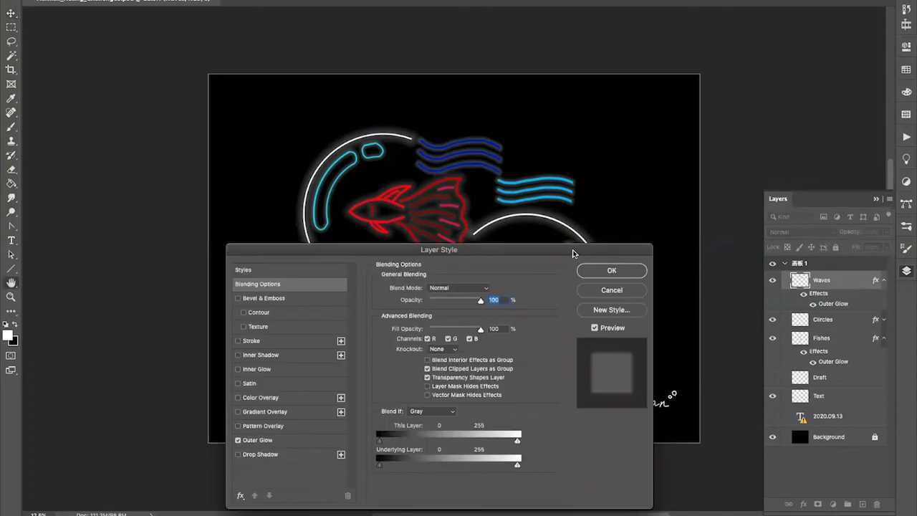
{"action": "left_click_drag", "start_coordinate": [575, 254], "coordinate": [824, 62]}
{"action": "left_click", "coordinate": [549, 249]}
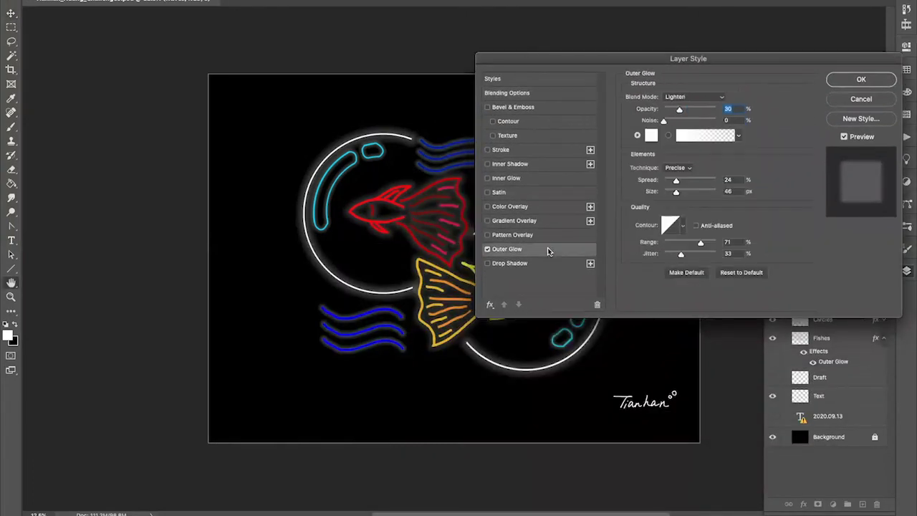
{"action": "left_click", "coordinate": [652, 137]}
{"action": "left_click", "coordinate": [652, 137]}
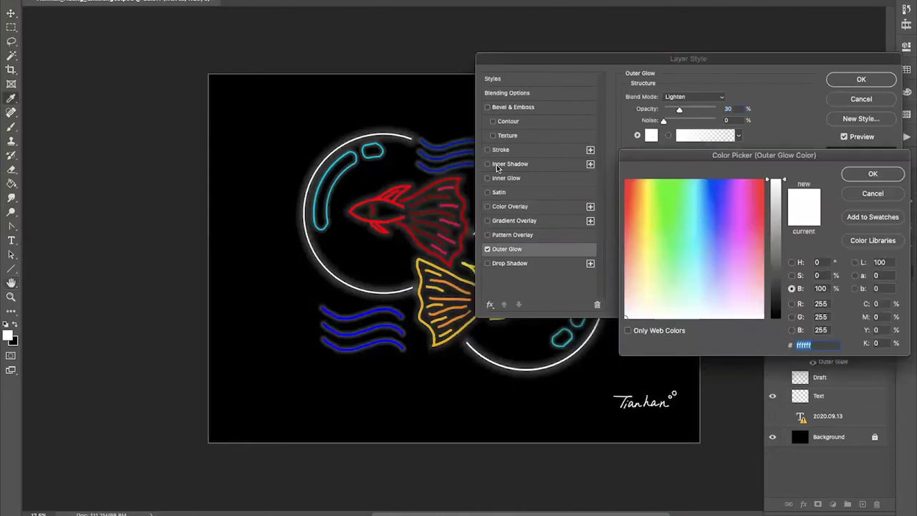
{"action": "left_click", "coordinate": [457, 145]}
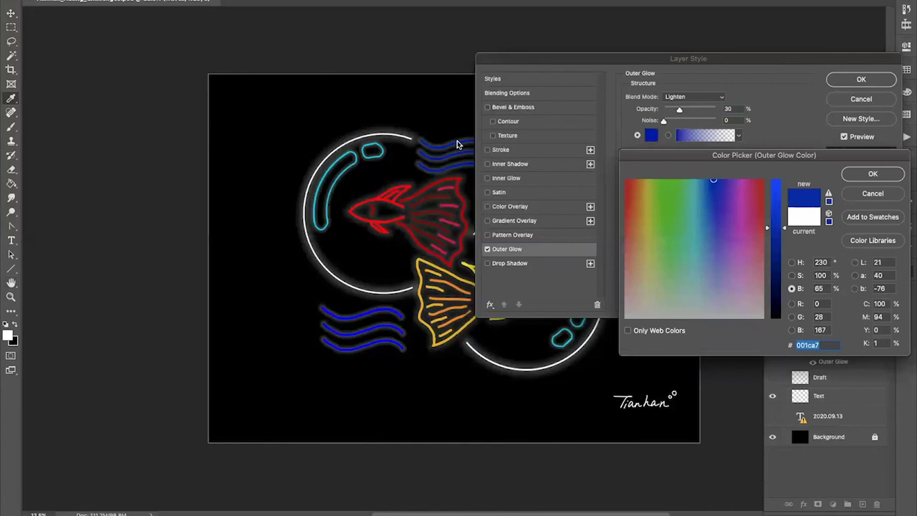
{"action": "left_click", "coordinate": [782, 185]}
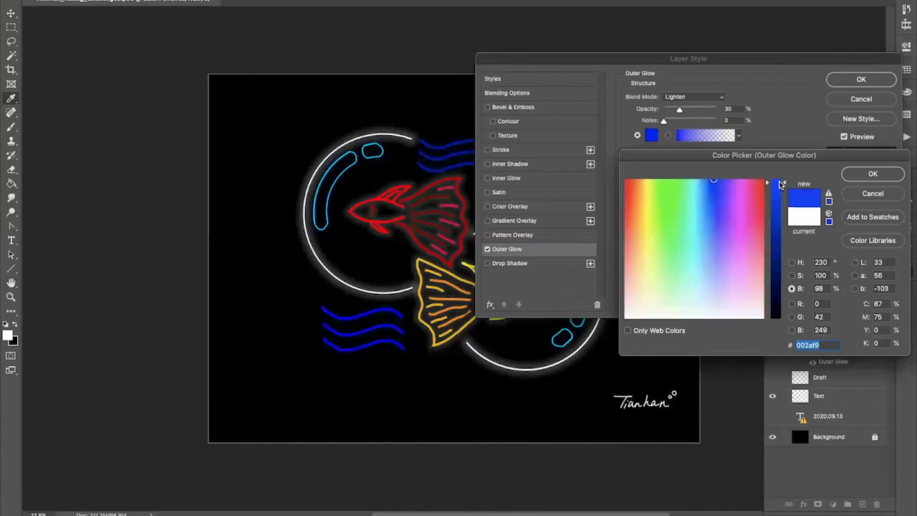
{"action": "left_click", "coordinate": [876, 174]}
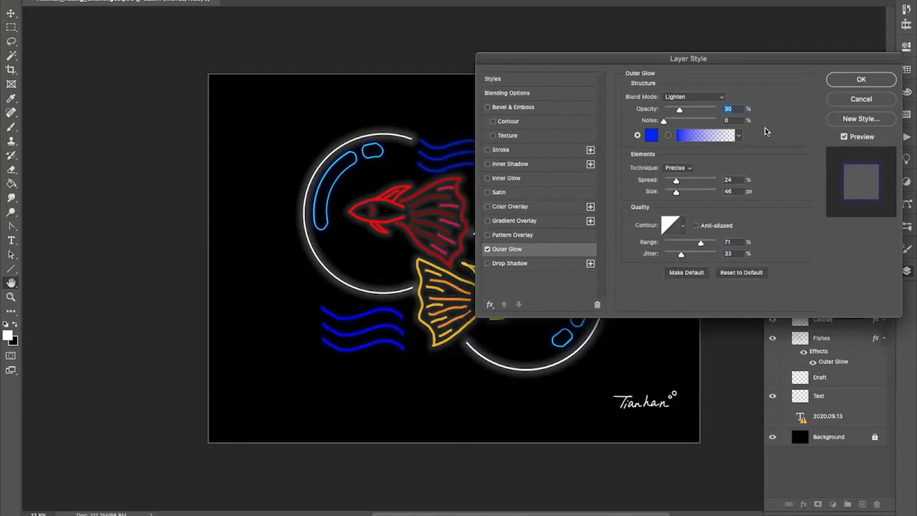
{"action": "left_click_drag", "start_coordinate": [677, 183], "coordinate": [693, 184]}
{"action": "left_click", "coordinate": [853, 79]}
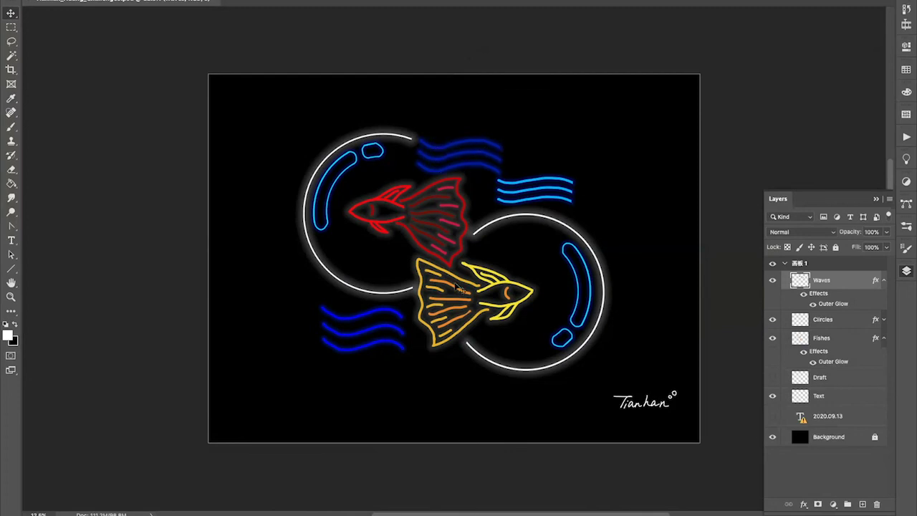
- Enable a white Inner Glow on Waves with 31% choke and 24 px size
{"action": "double_click", "coordinate": [848, 301]}
{"action": "left_click", "coordinate": [506, 179]}
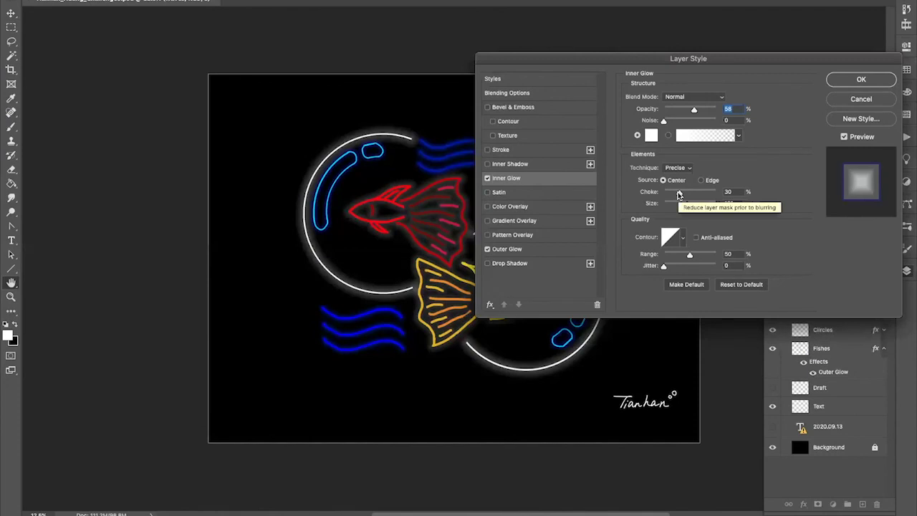
{"action": "mouse_move", "coordinate": [679, 194]}
{"action": "left_mouse_down"}
{"action": "mouse_move", "coordinate": [706, 195]}
{"action": "mouse_move", "coordinate": [681, 196]}
{"action": "mouse_move", "coordinate": [695, 206]}
{"action": "mouse_move", "coordinate": [664, 212]}
{"action": "mouse_move", "coordinate": [672, 209]}
{"action": "left_mouse_up"}
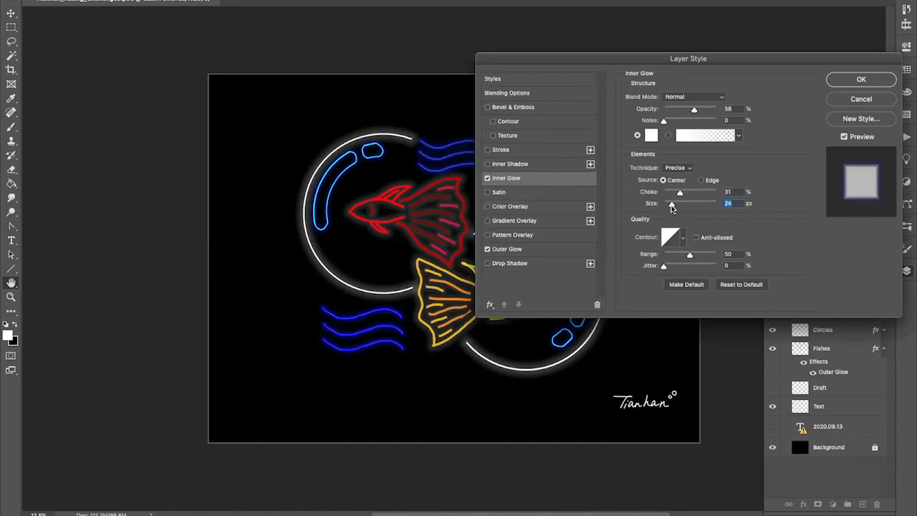
{"action": "left_click", "coordinate": [850, 80]}
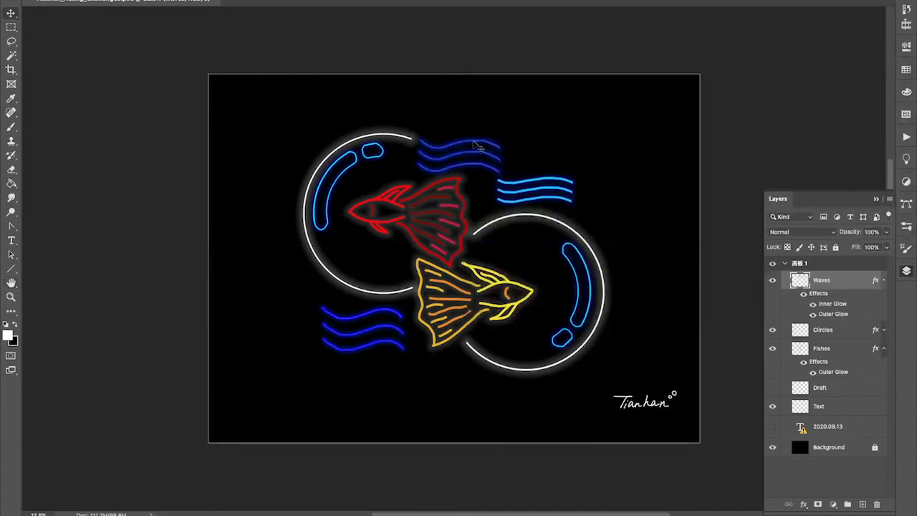